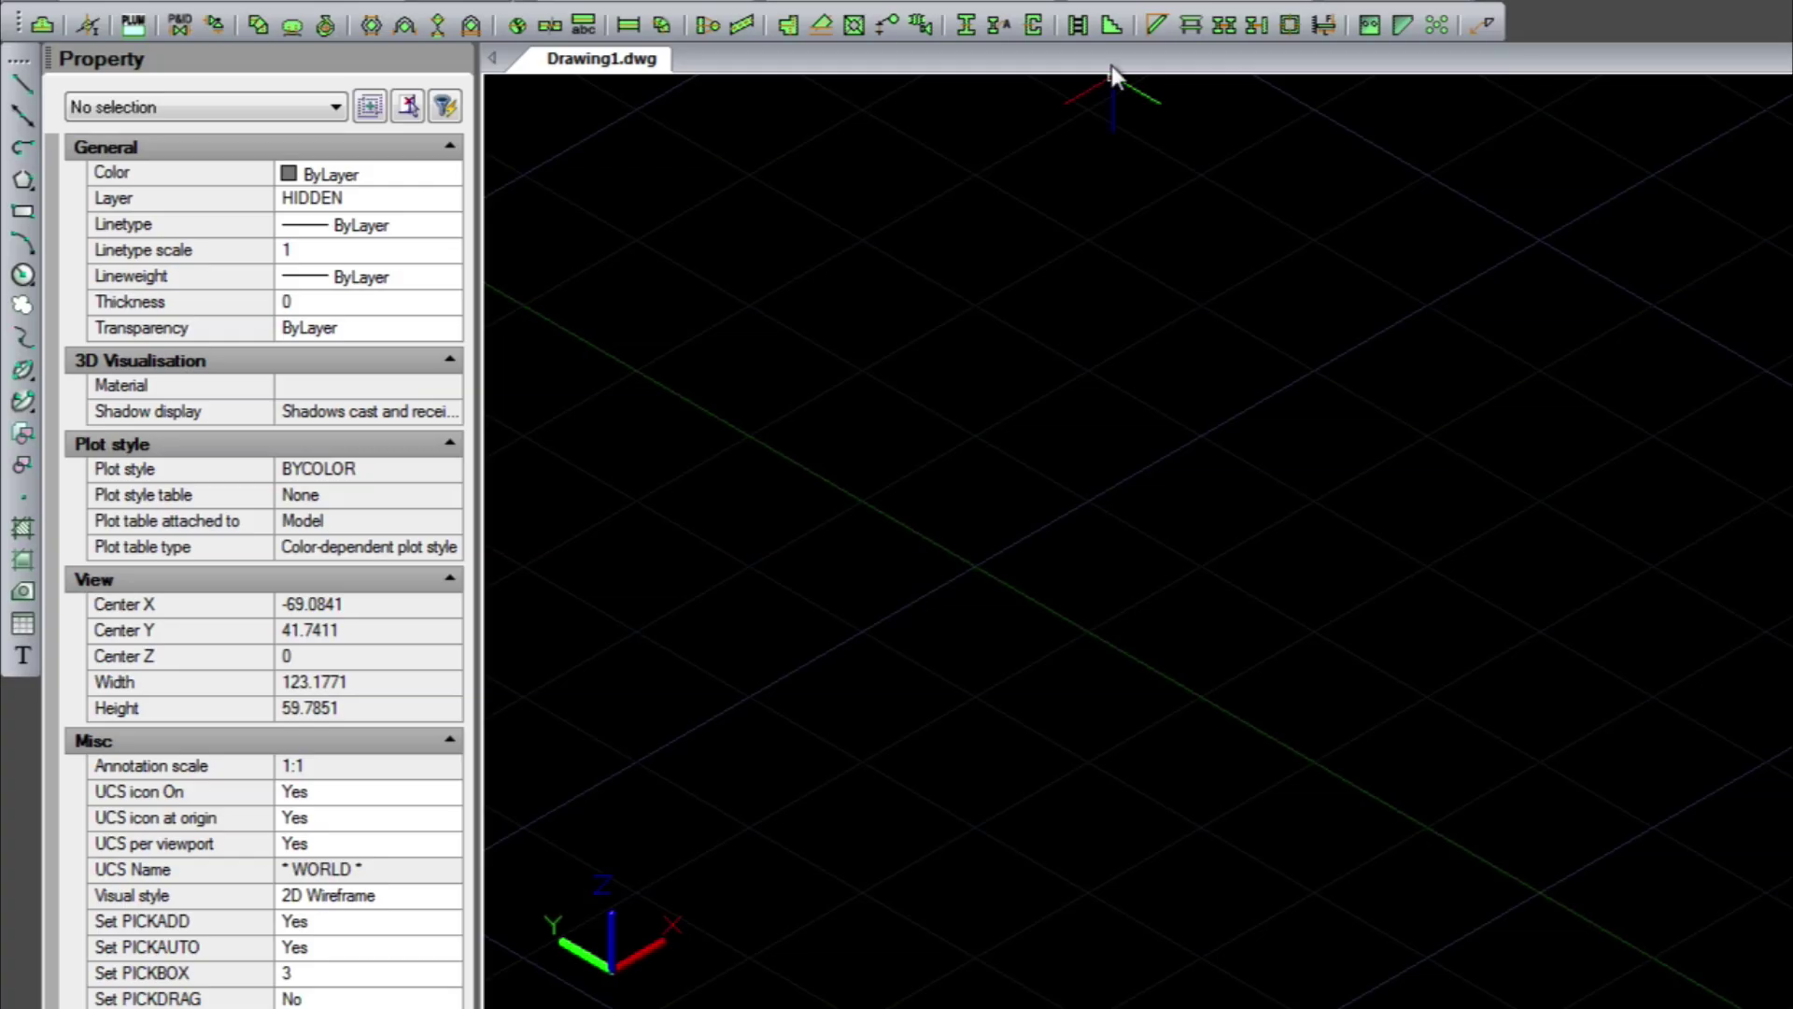
Open the Mech-Q Pipe and Pipe Fittings Utility
left_click(1111, 70)
mouse_move(1048, 176)
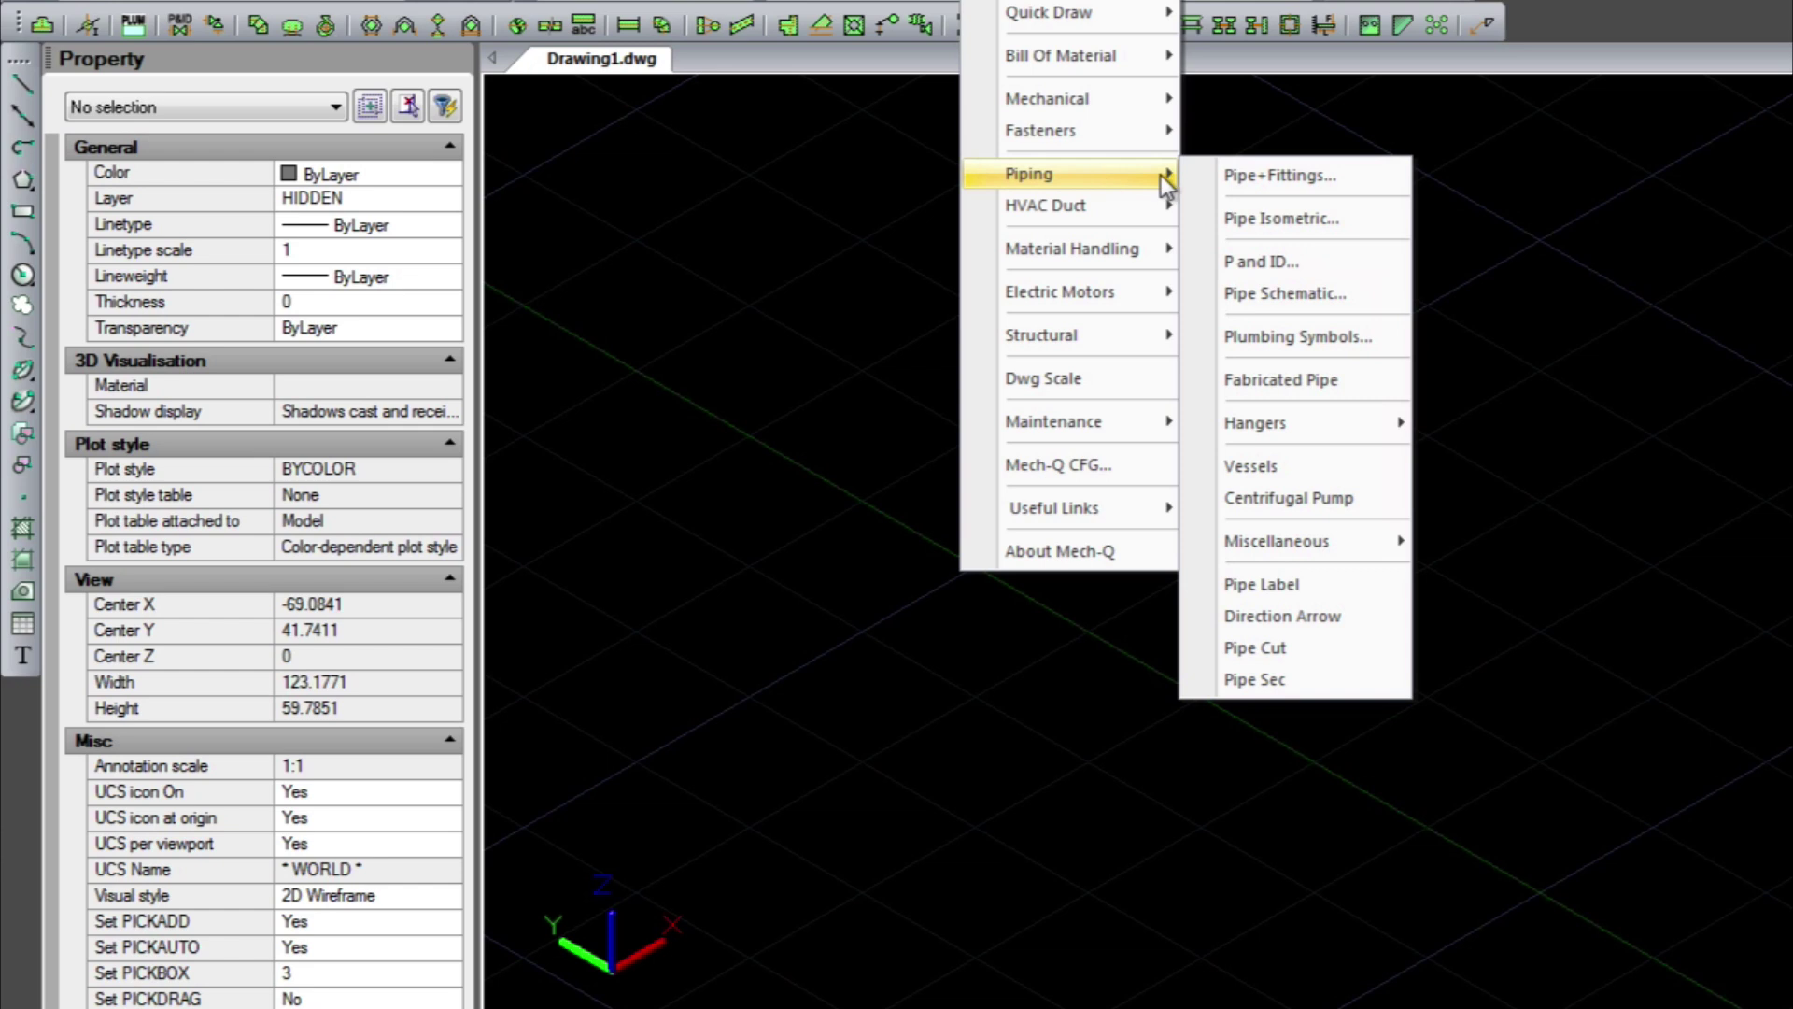
left_click(797, 168)
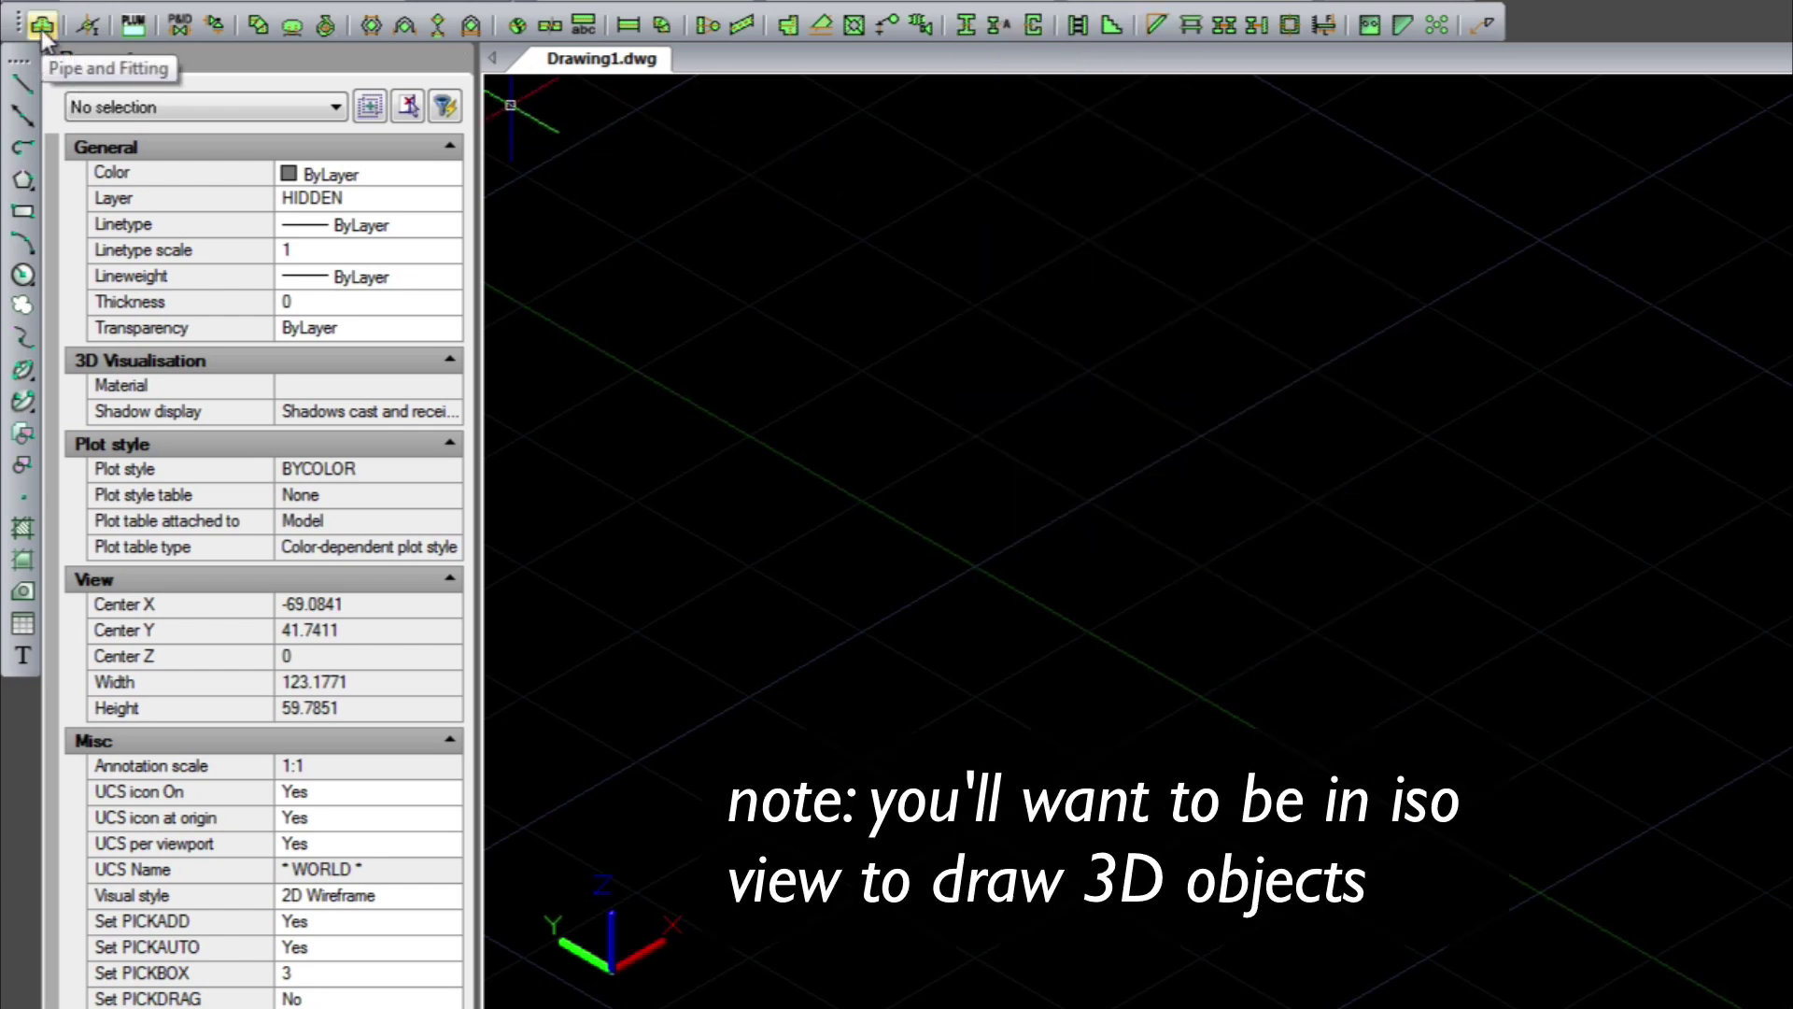
left_click(87, 25)
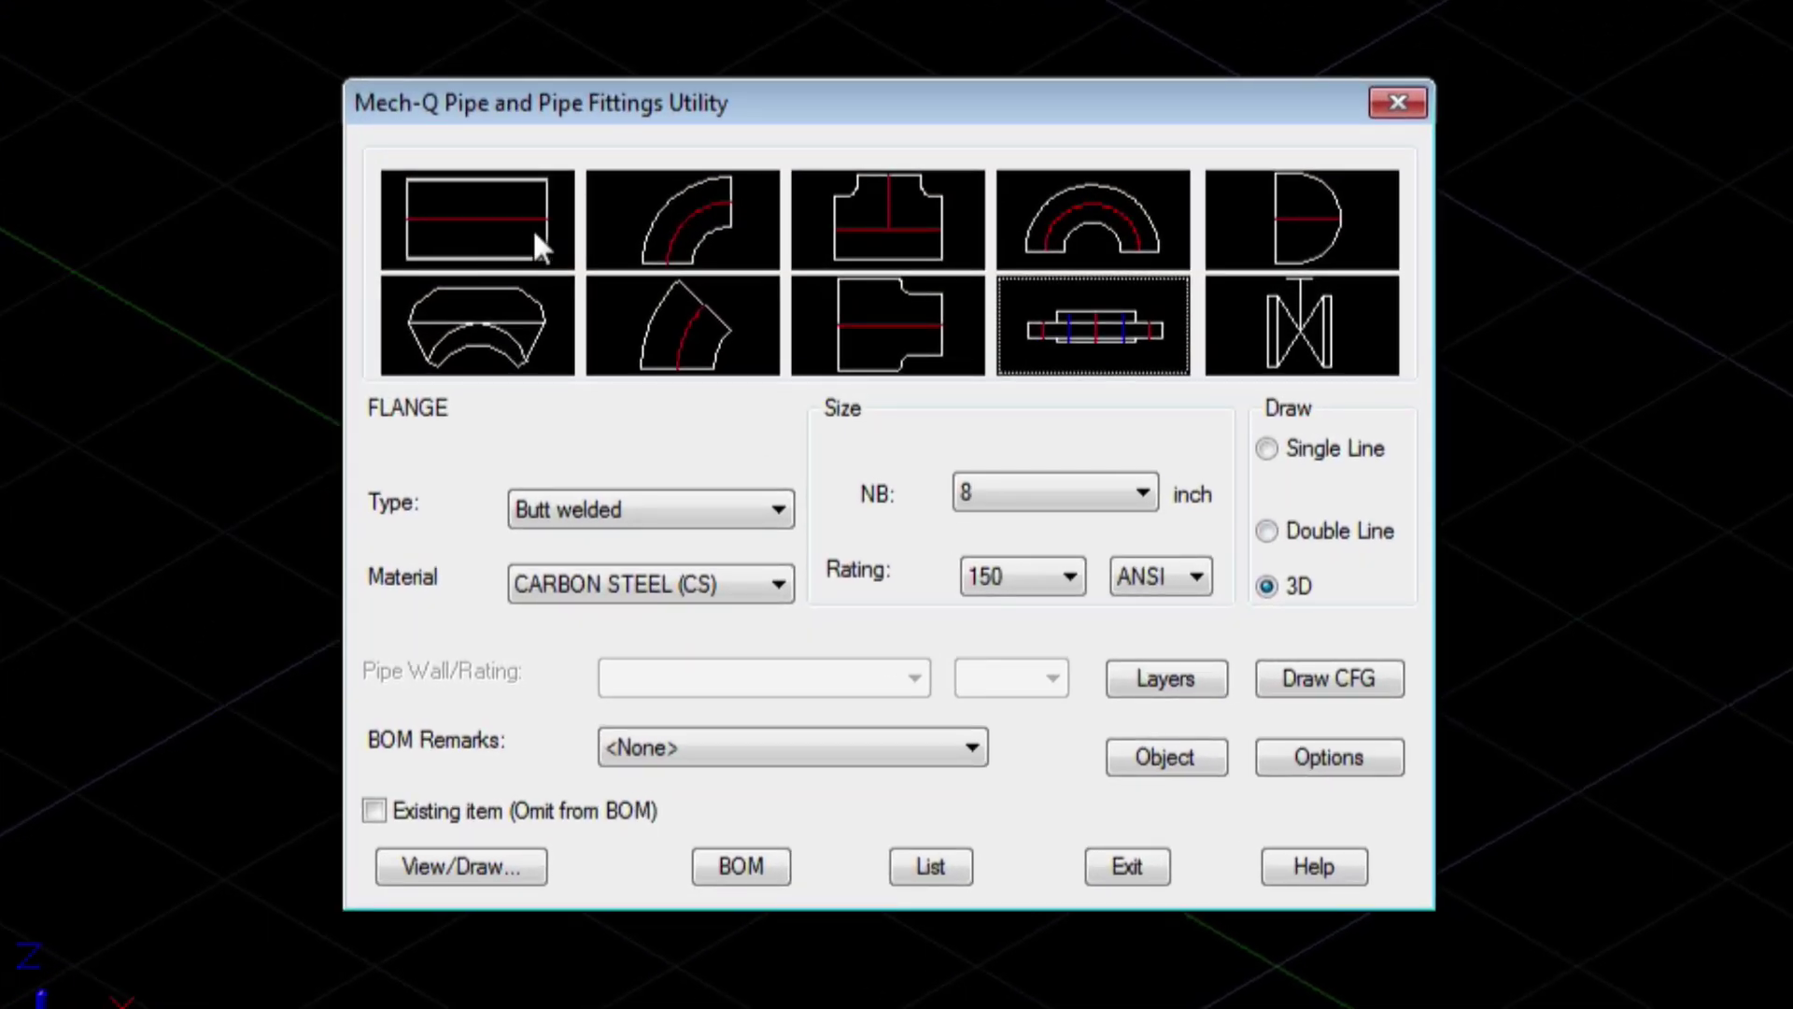
Review the pipe, 90-degree elbow, tee and 180-degree bend components and the available nominal bore sizes
left_click(530, 239)
left_click(728, 233)
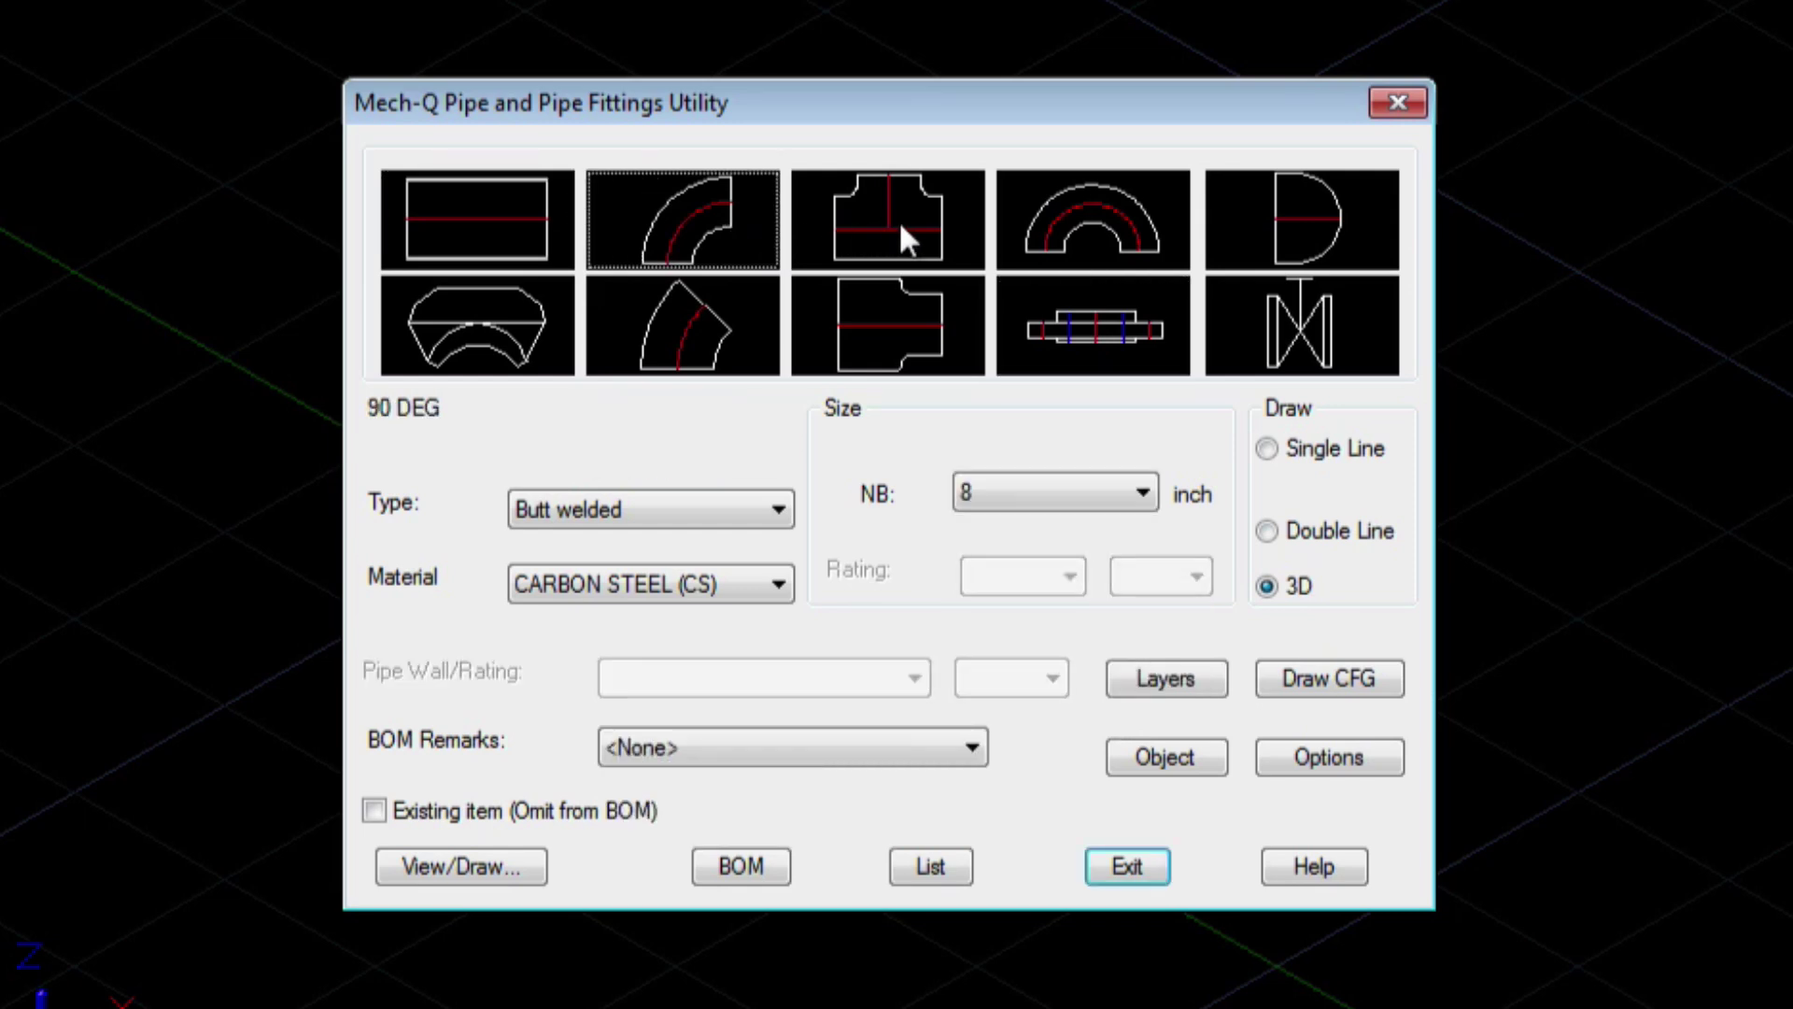
left_click(887, 224)
left_click(1133, 229)
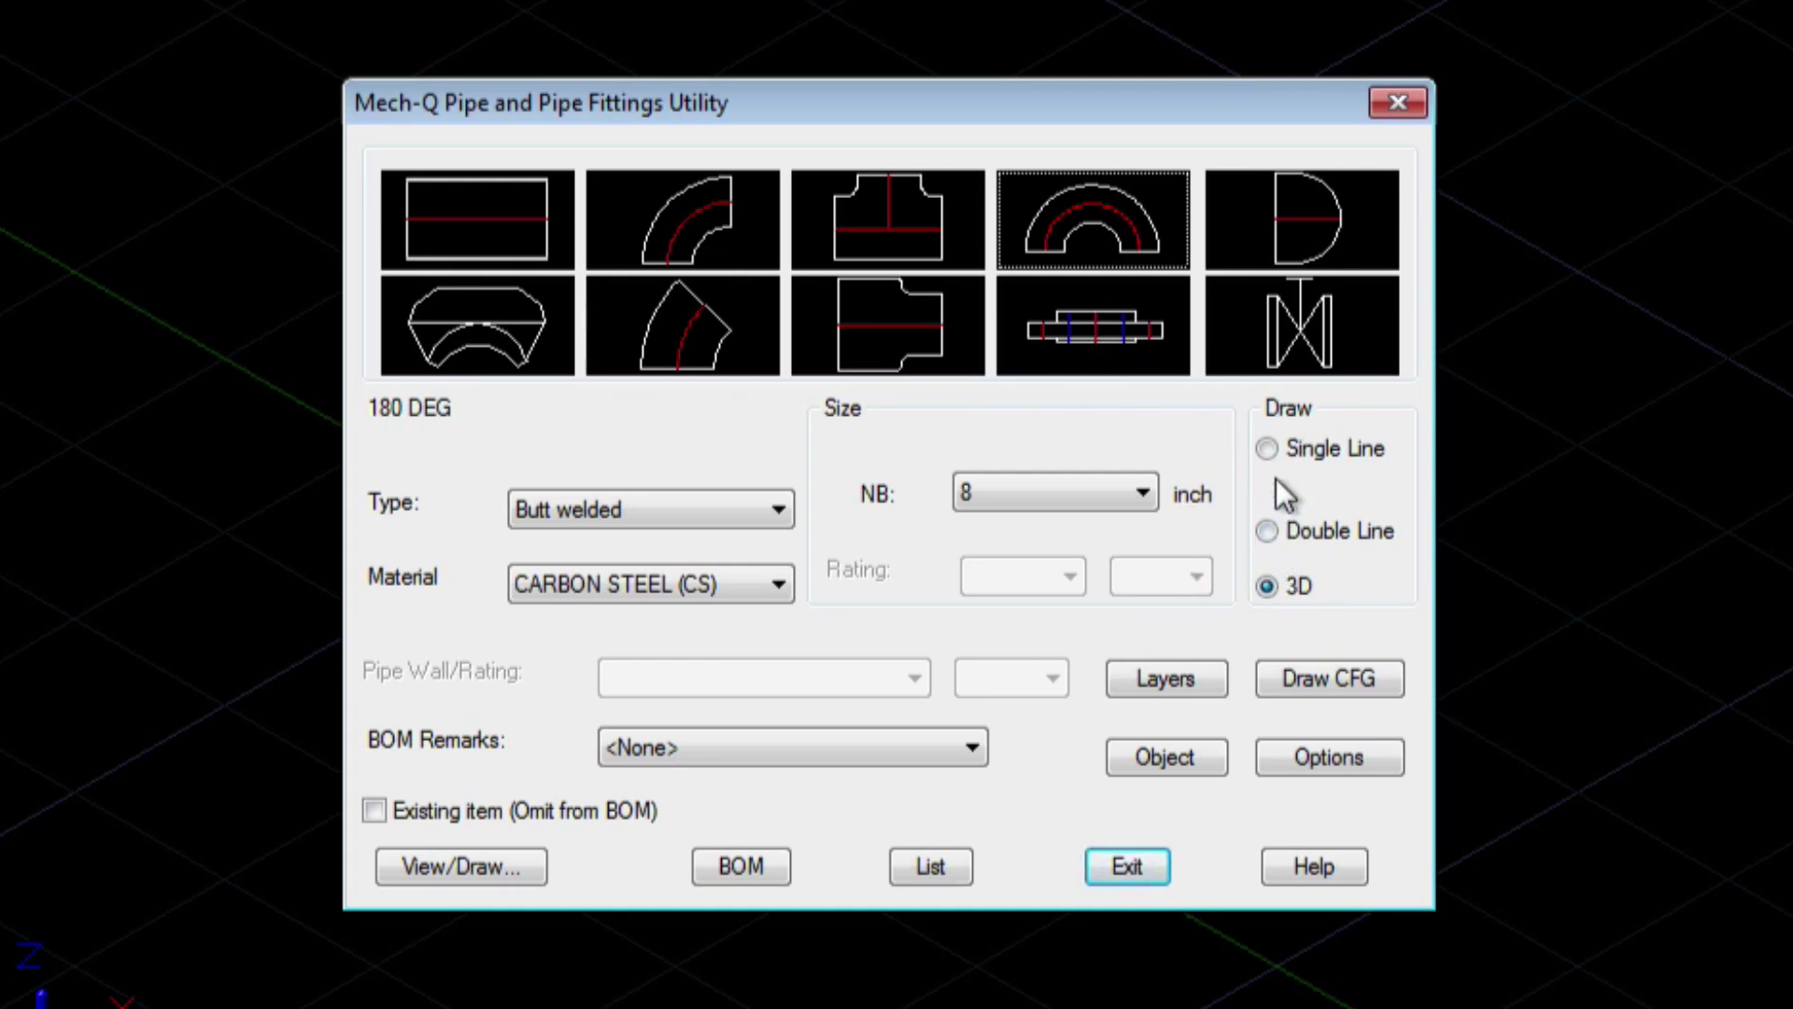
left_click(1141, 492)
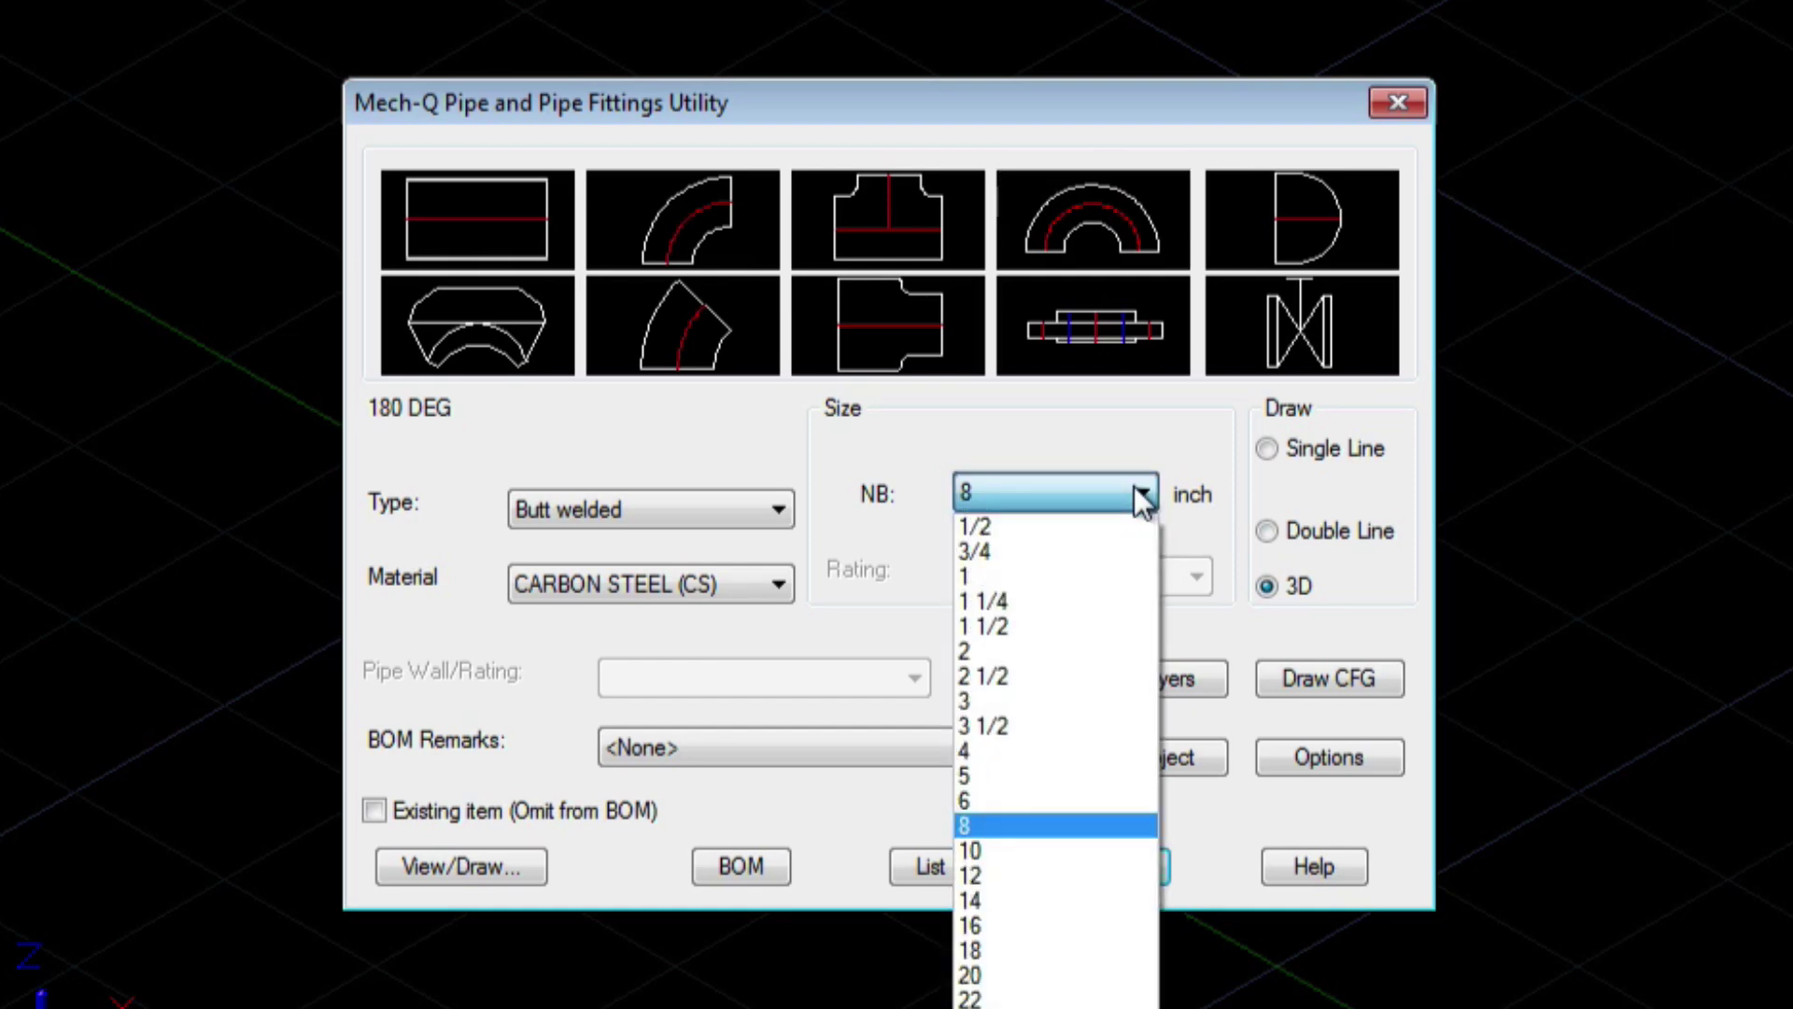
left_click(1141, 492)
Choose an 8-inch butt-welded carbon steel flange drawn in 3D and set its type to Flat
left_click(1096, 348)
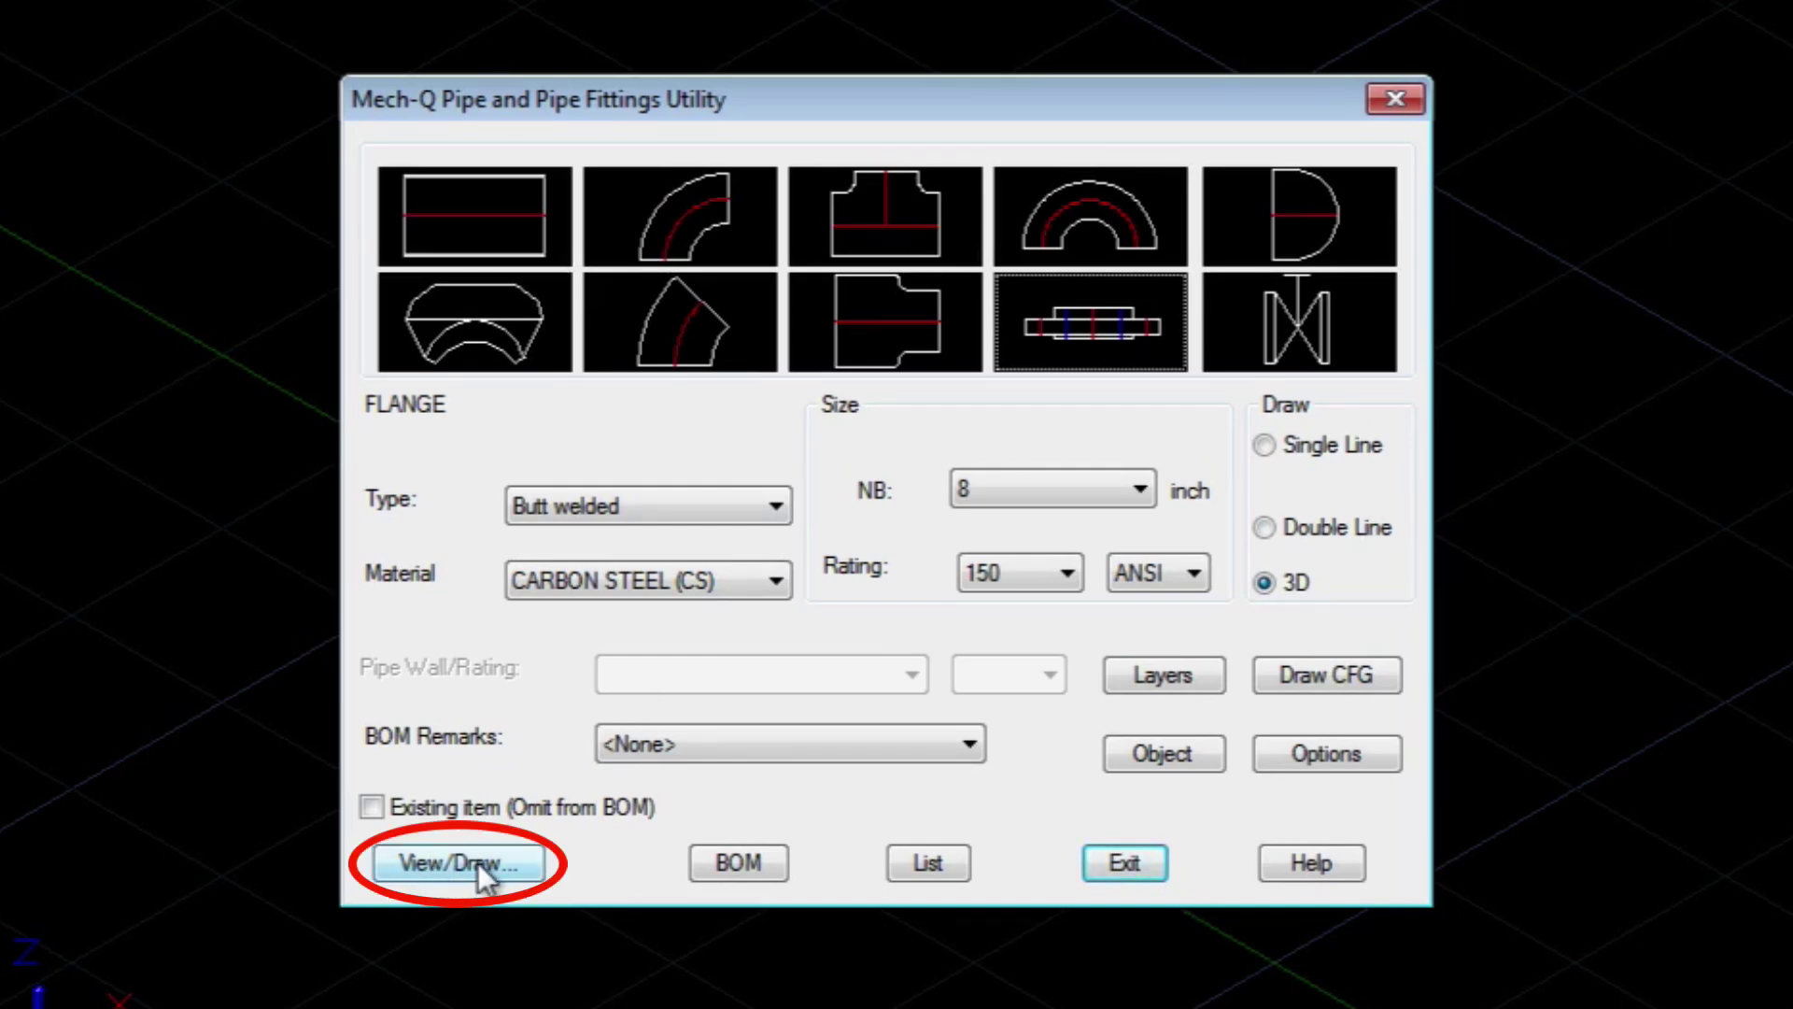
double_click(1074, 313)
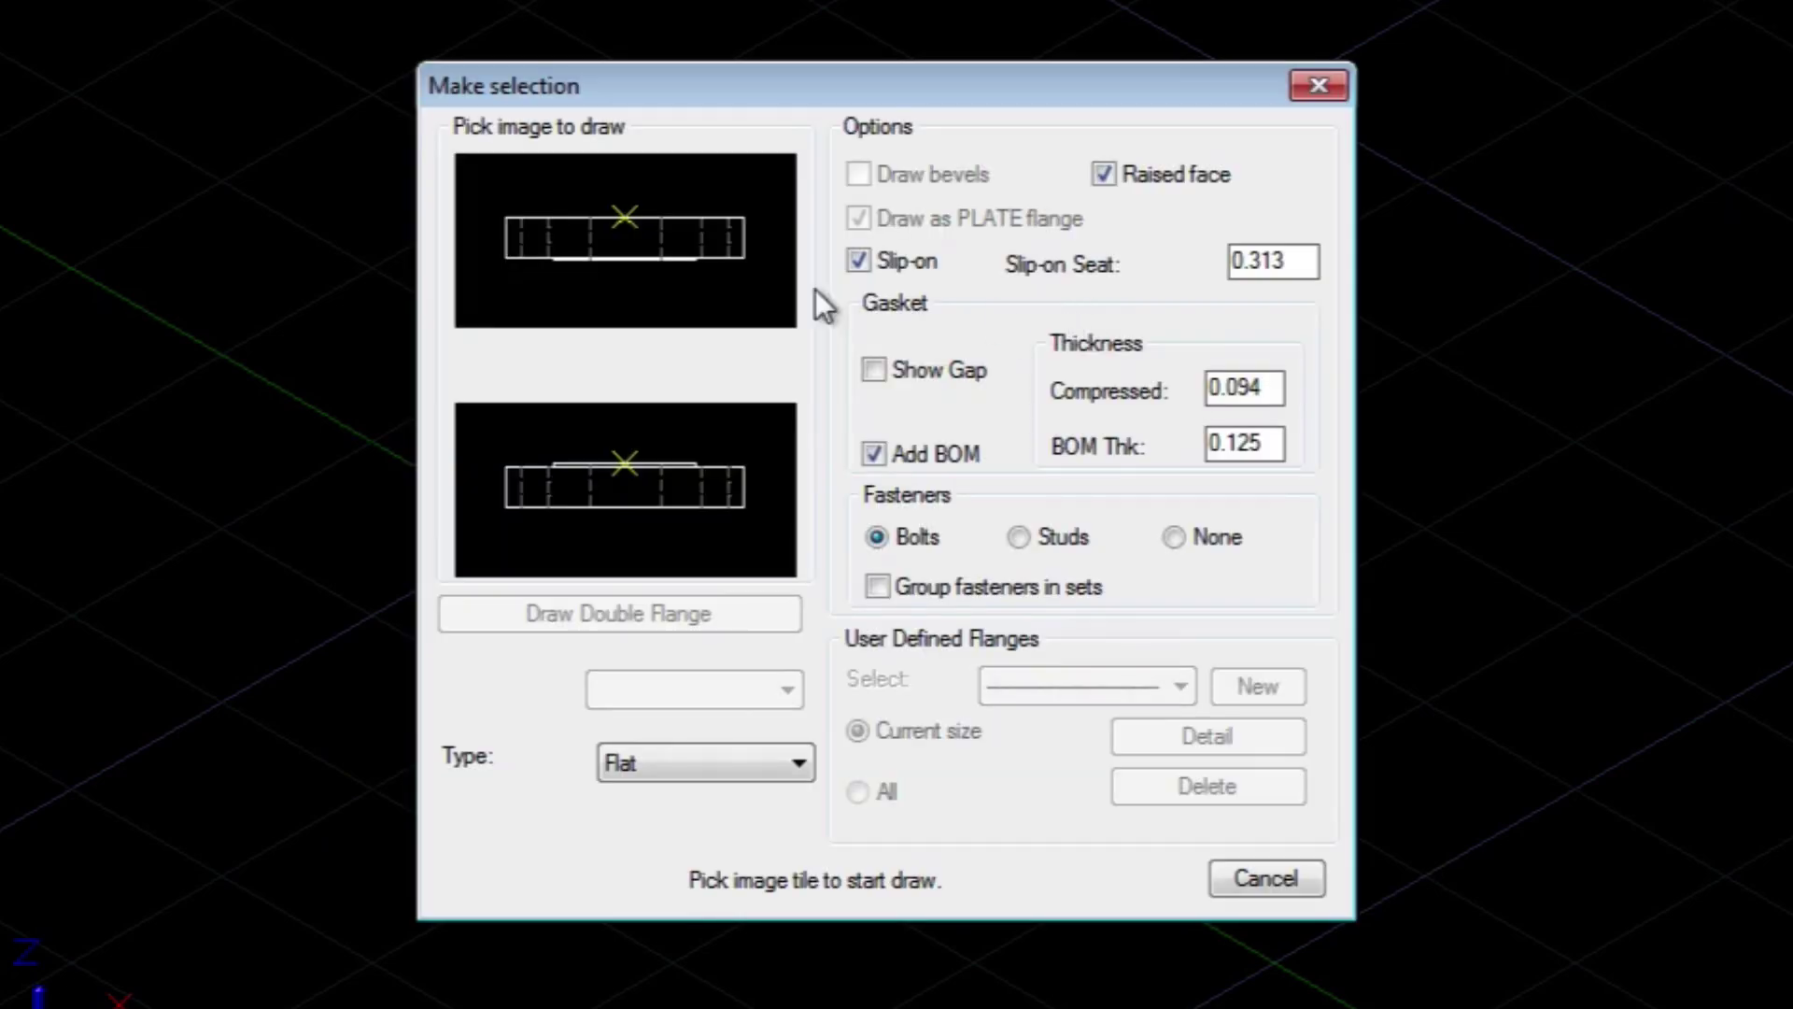
left_click(620, 225)
left_click(626, 464)
left_click(799, 762)
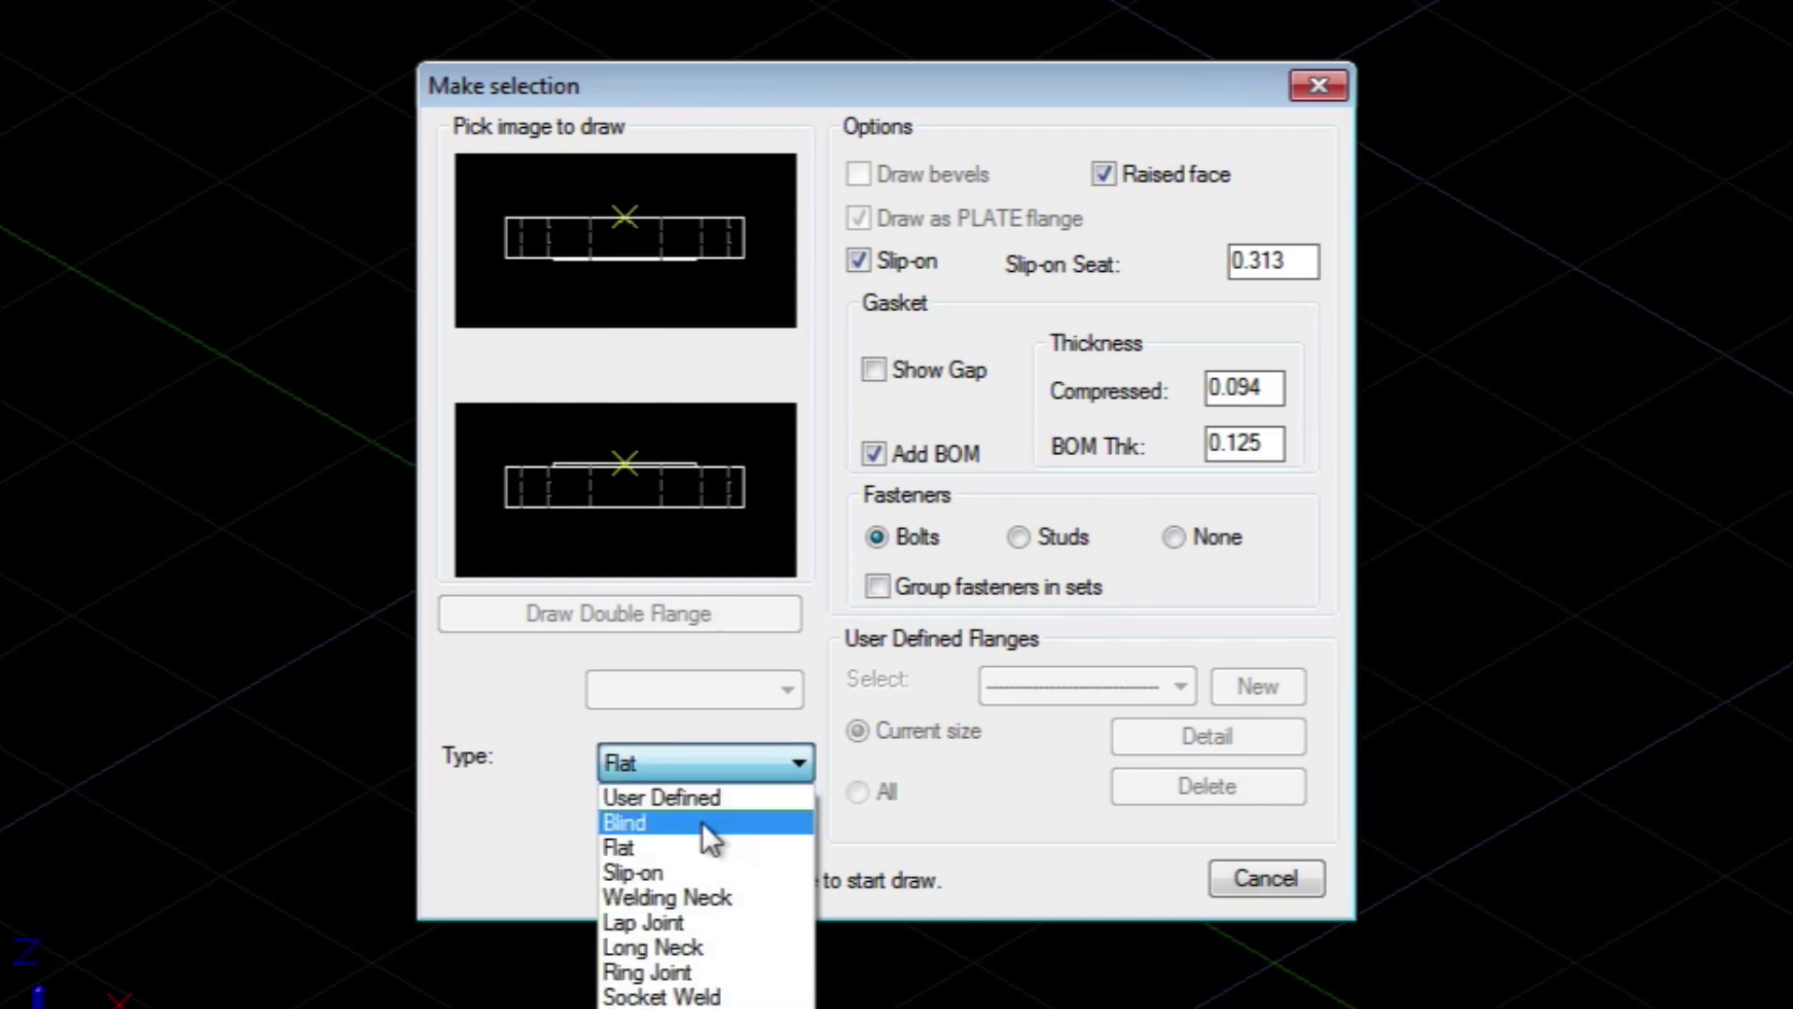
left_click(705, 846)
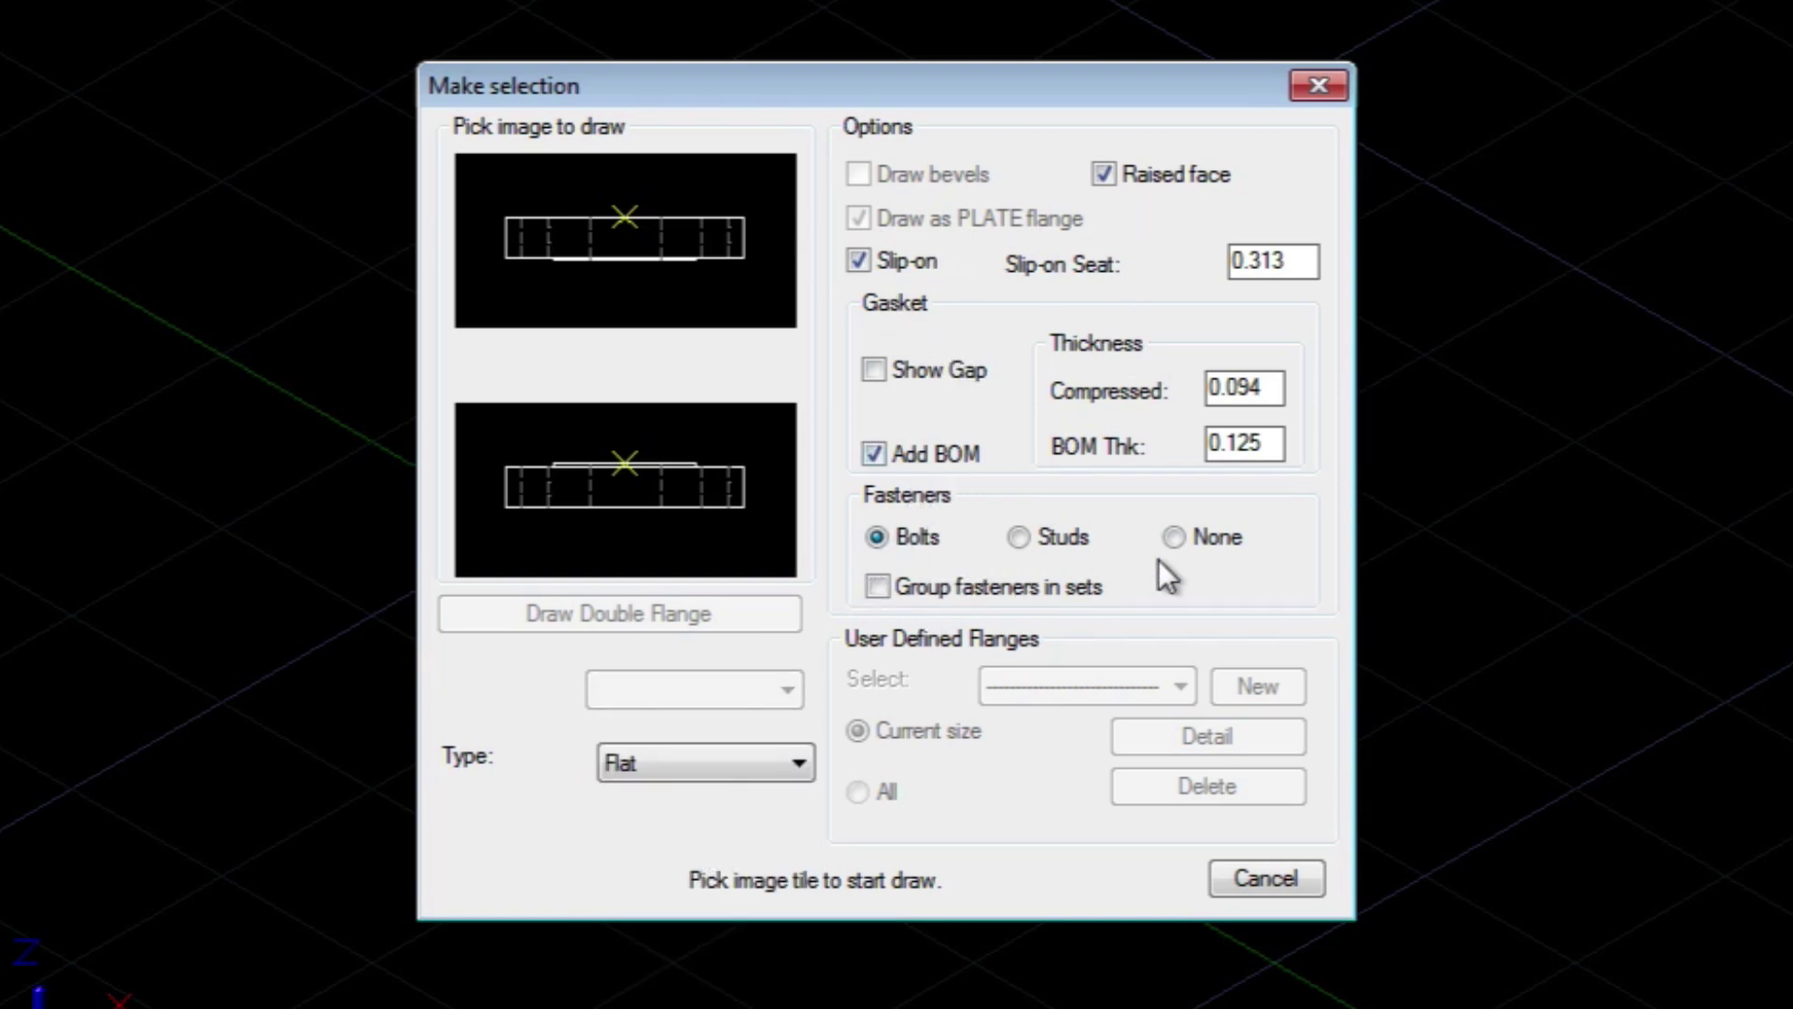
Insert the flat flange from its raised-face end, directed along negative X, adding the gasket and fasteners to the BOM
left_click(627, 457)
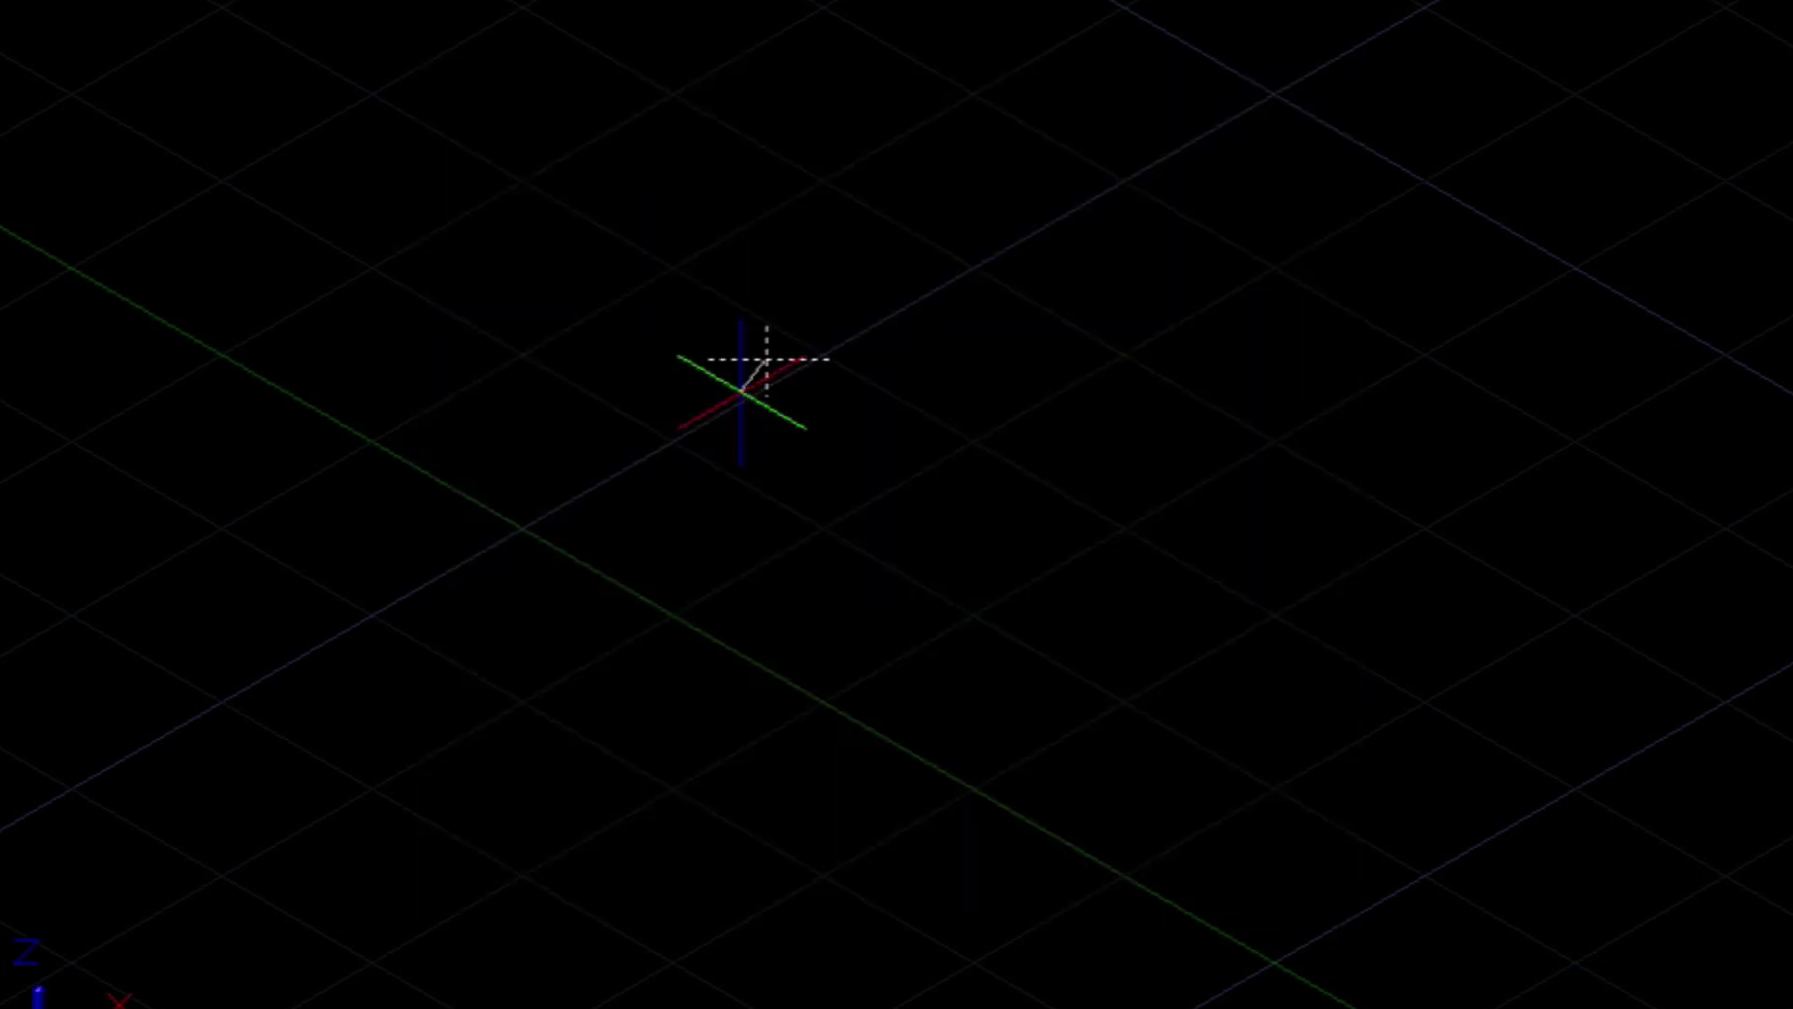
left_click(301, 612)
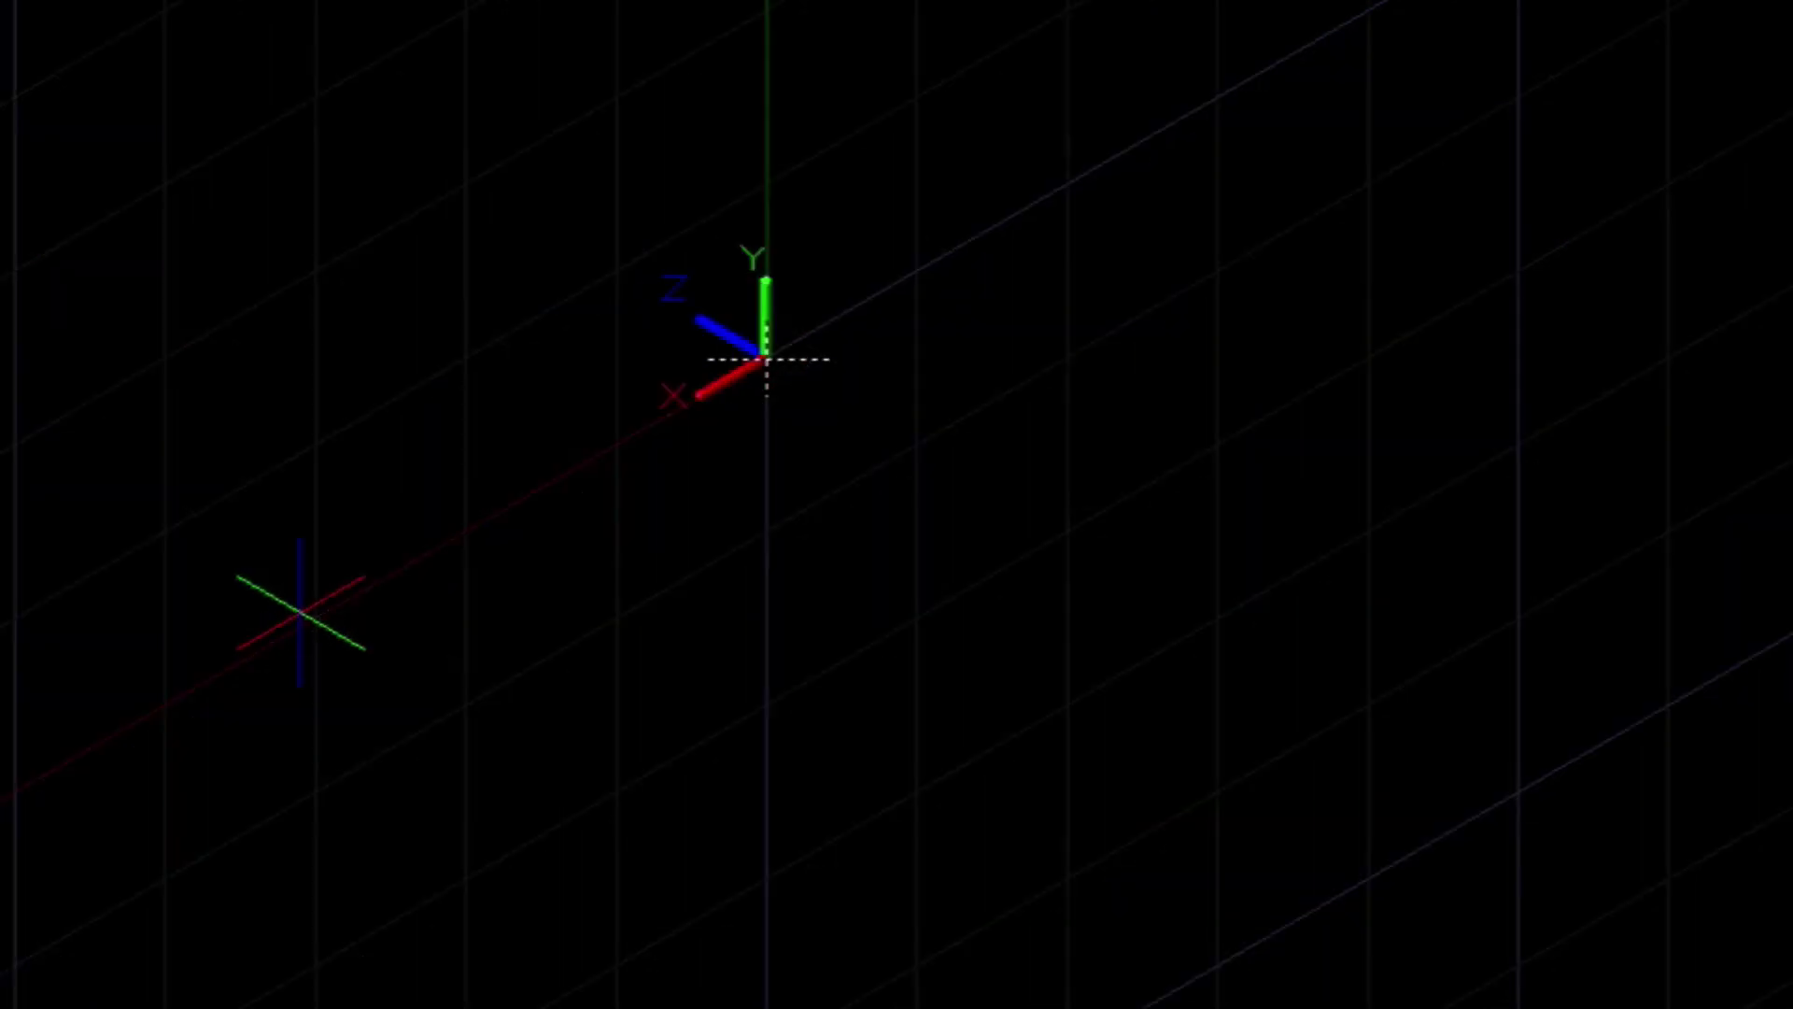
key("Return")
key("Return")
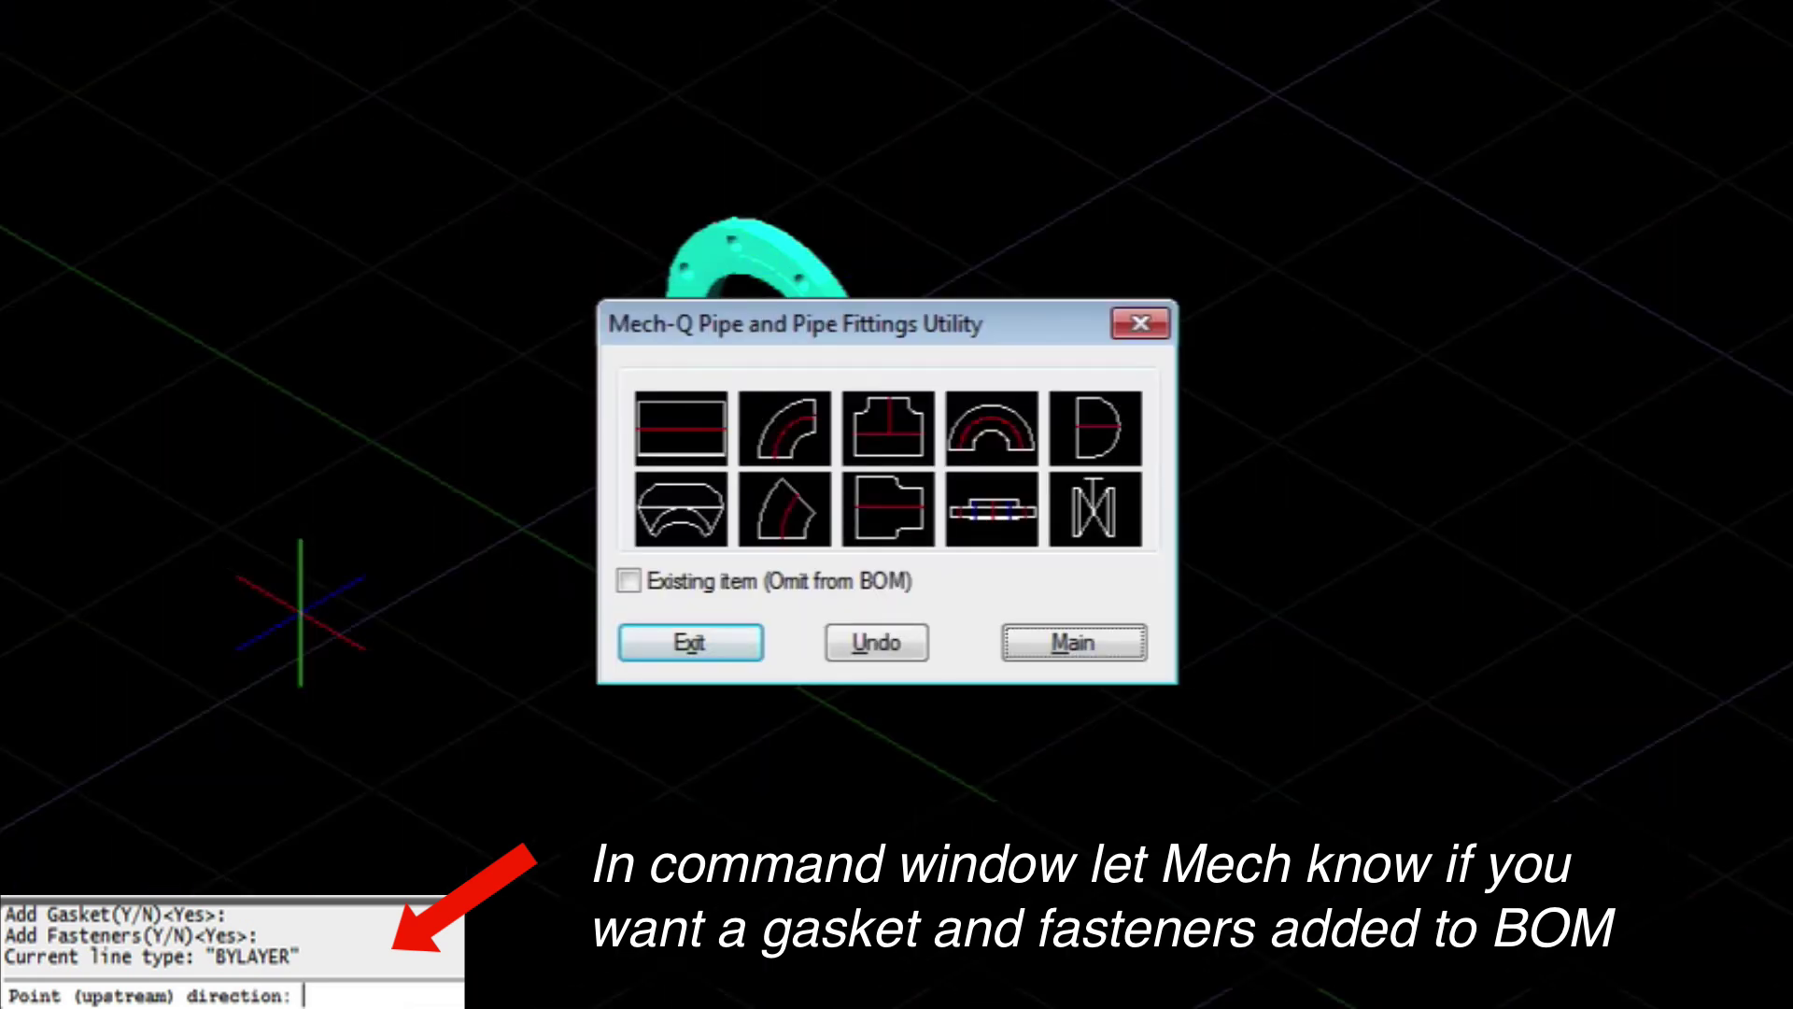
Draw a straight pipe from the flat flange along positive X
left_click(688, 440)
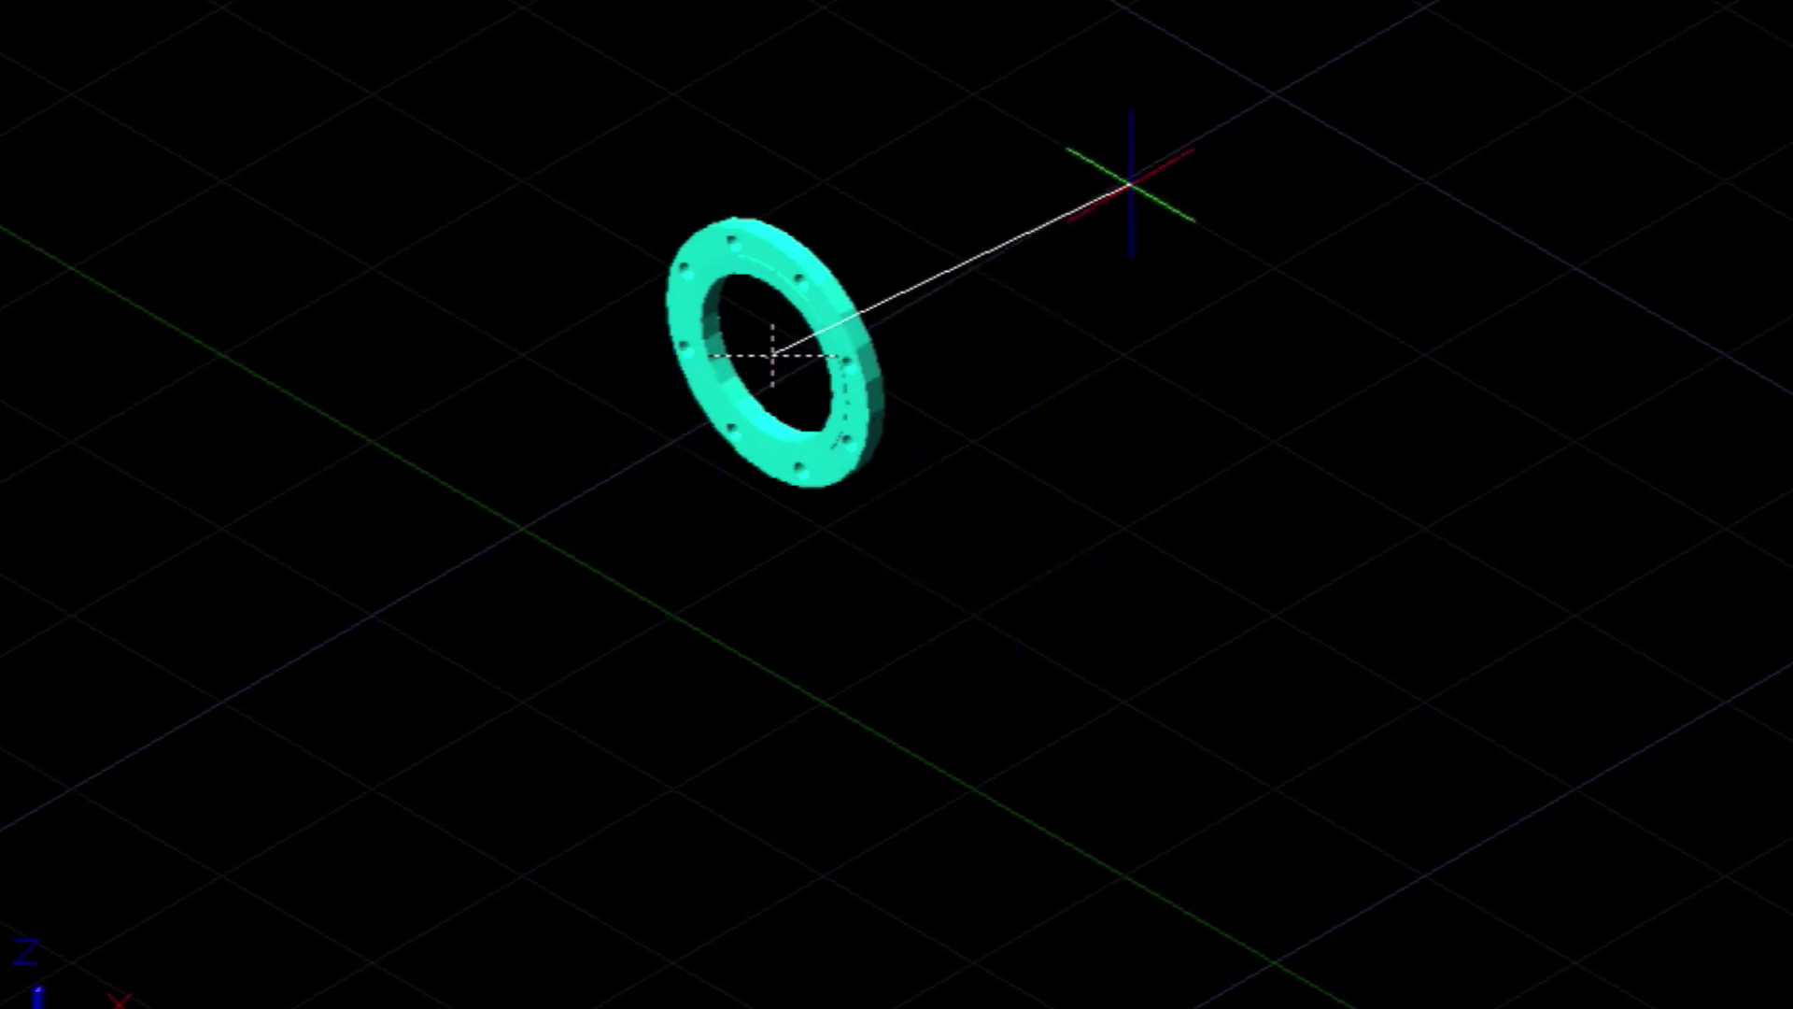
left_click(1146, 156)
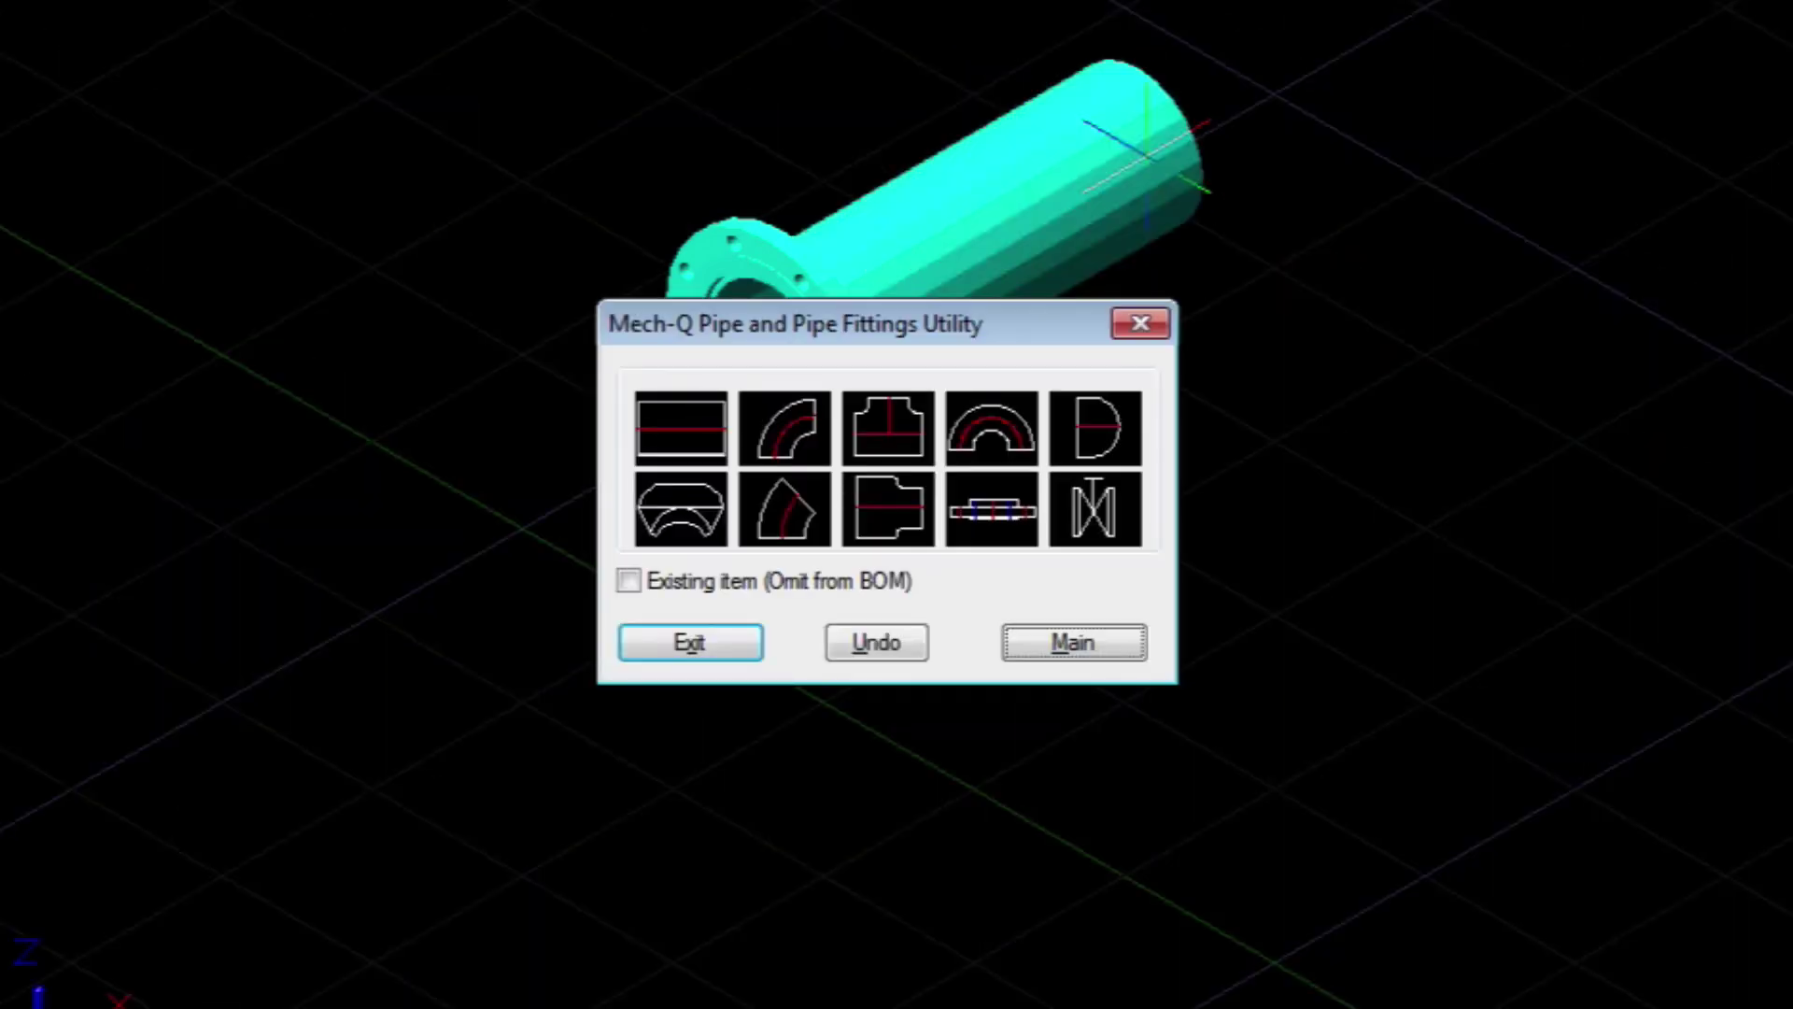
Add a 90-degree elbow at the pipe's free end, turned towards negative Y, and leave the fittings utility
left_click(767, 493)
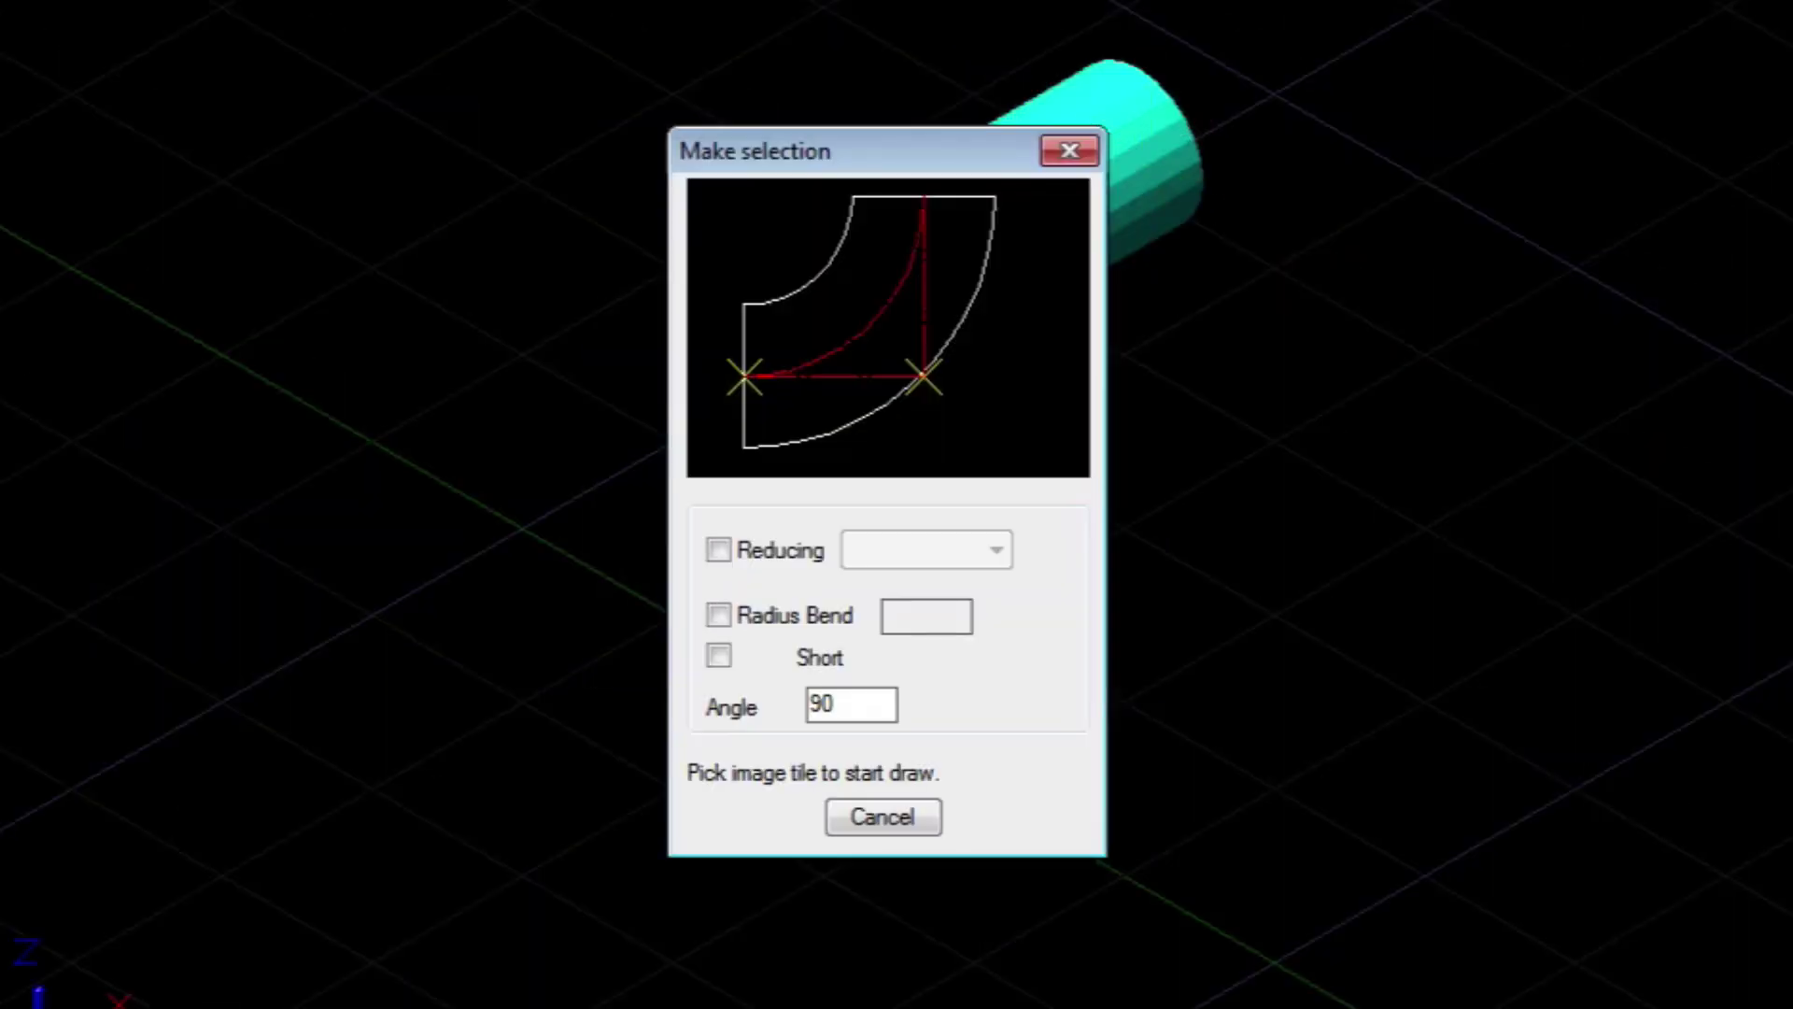
left_click(745, 370)
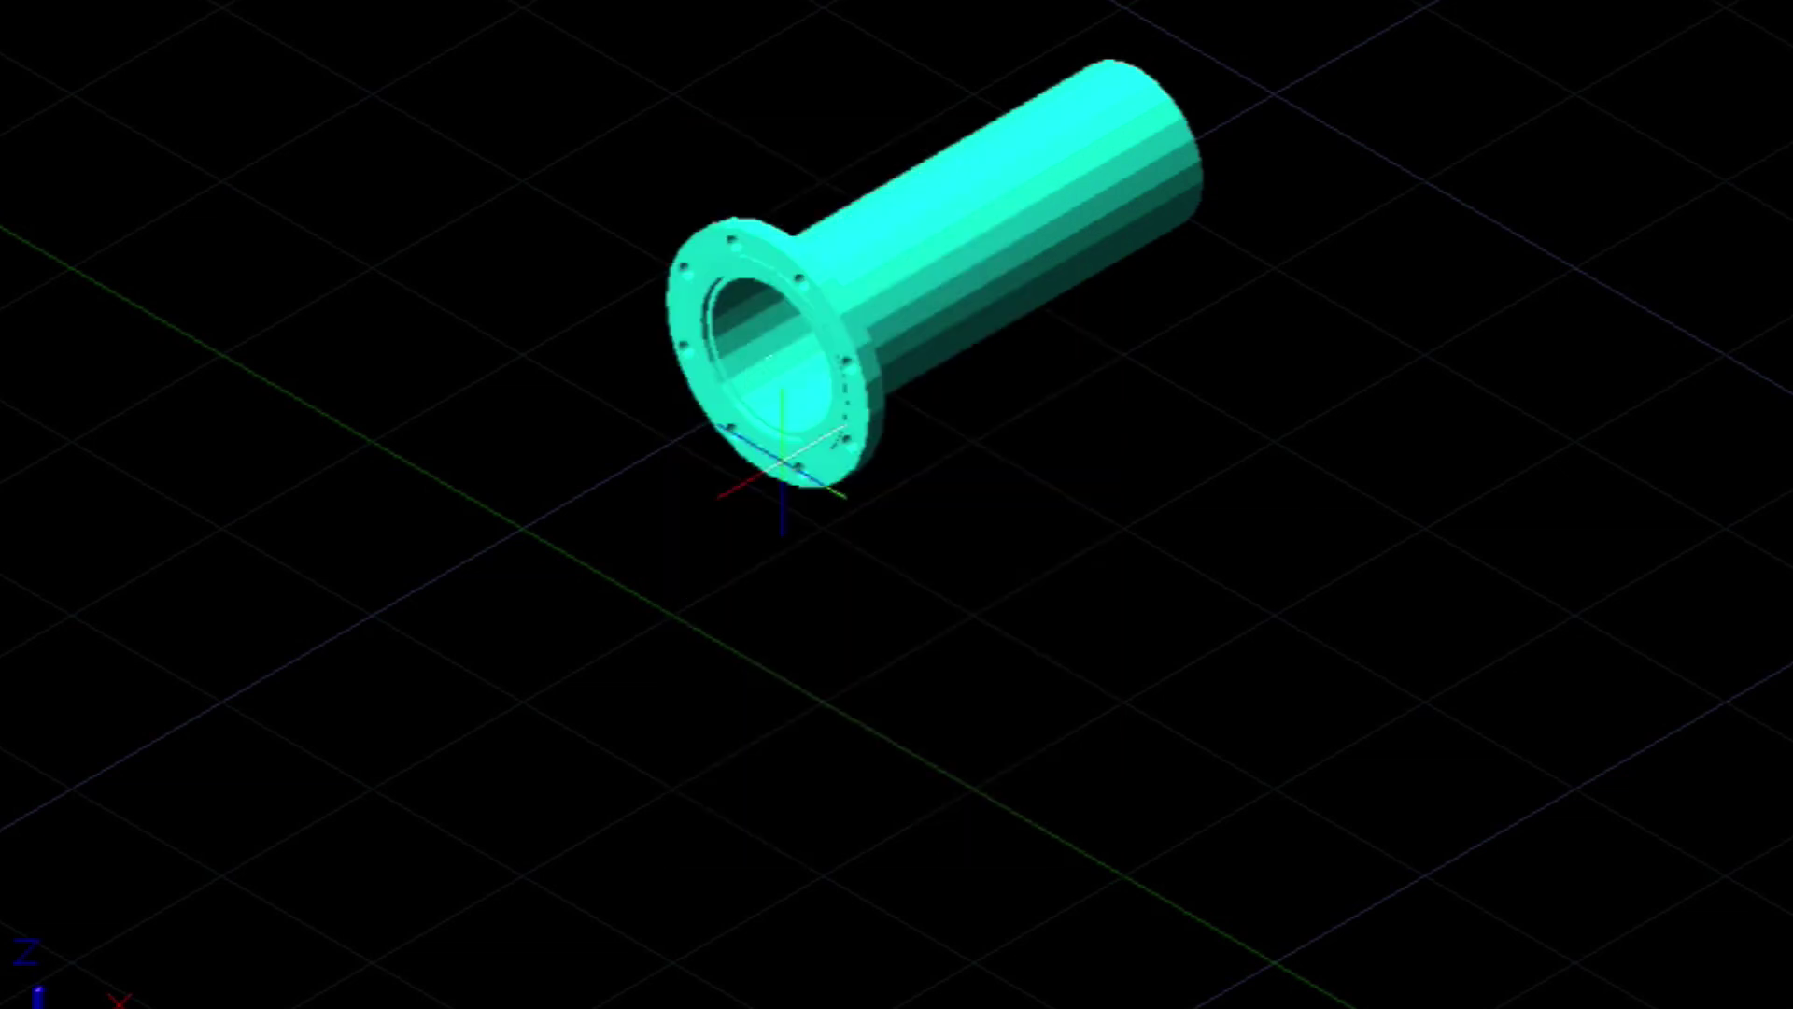
left_click(851, 304)
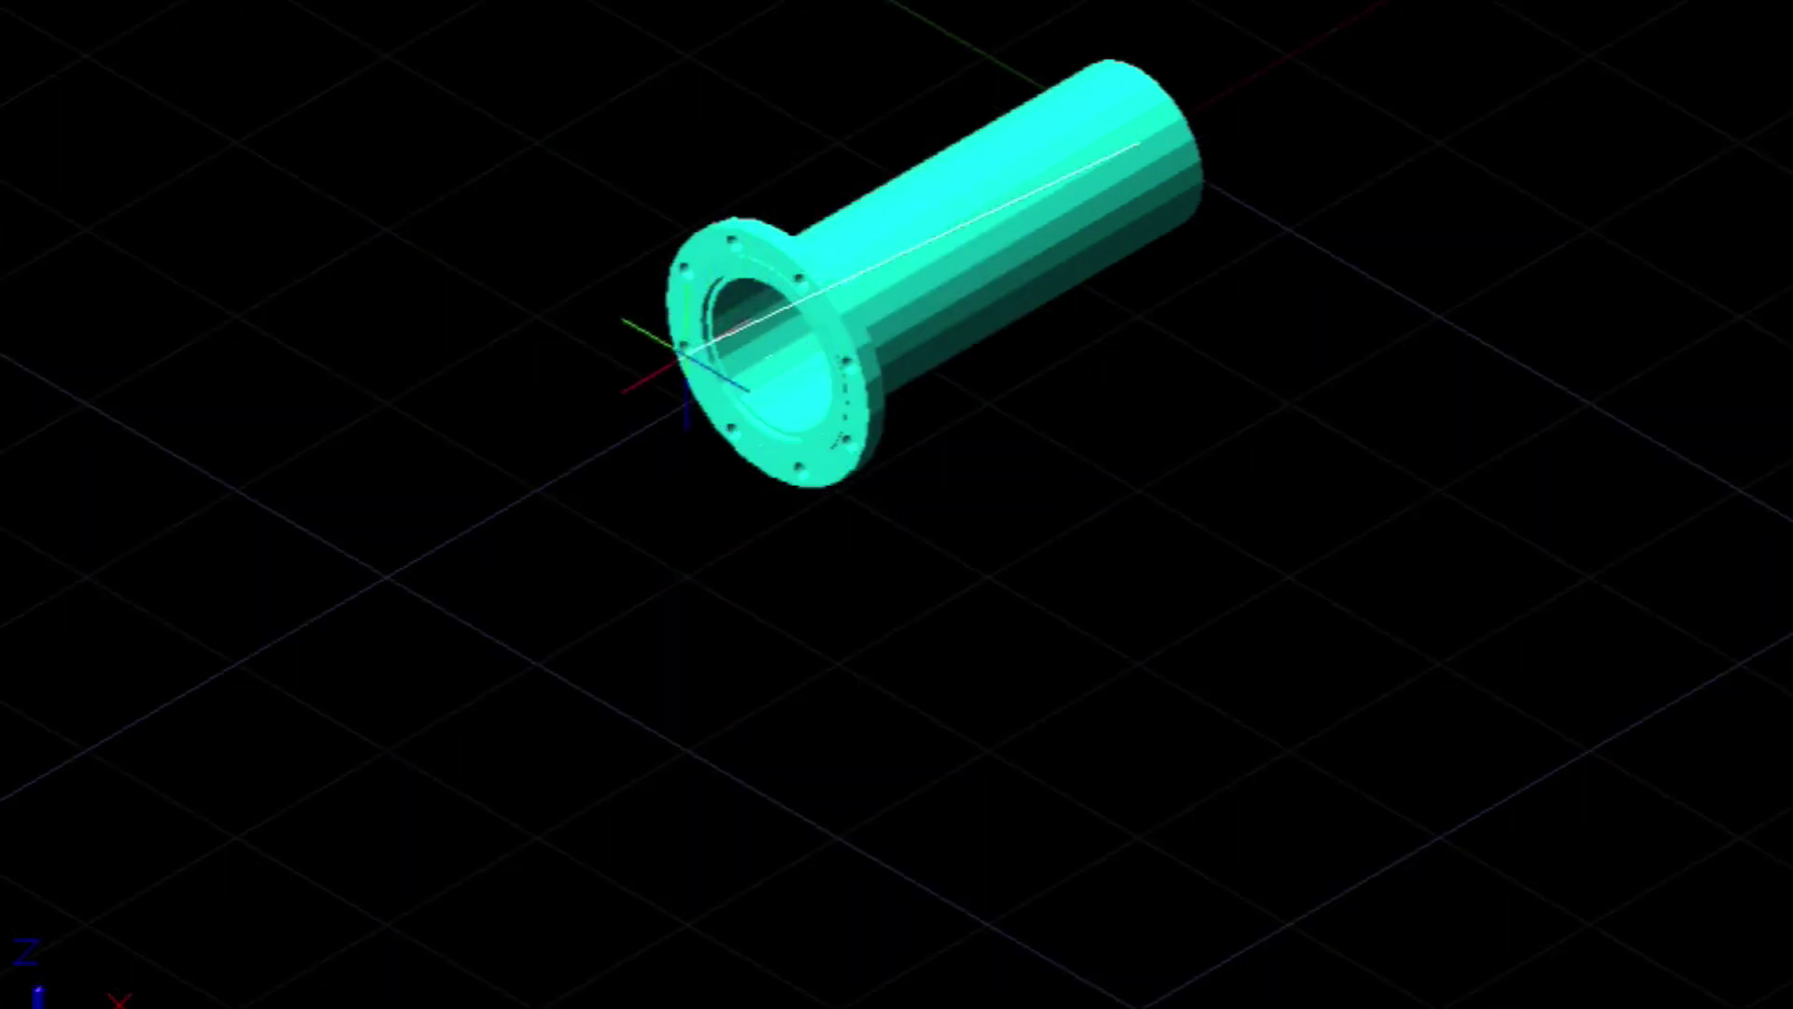
left_click(617, 444)
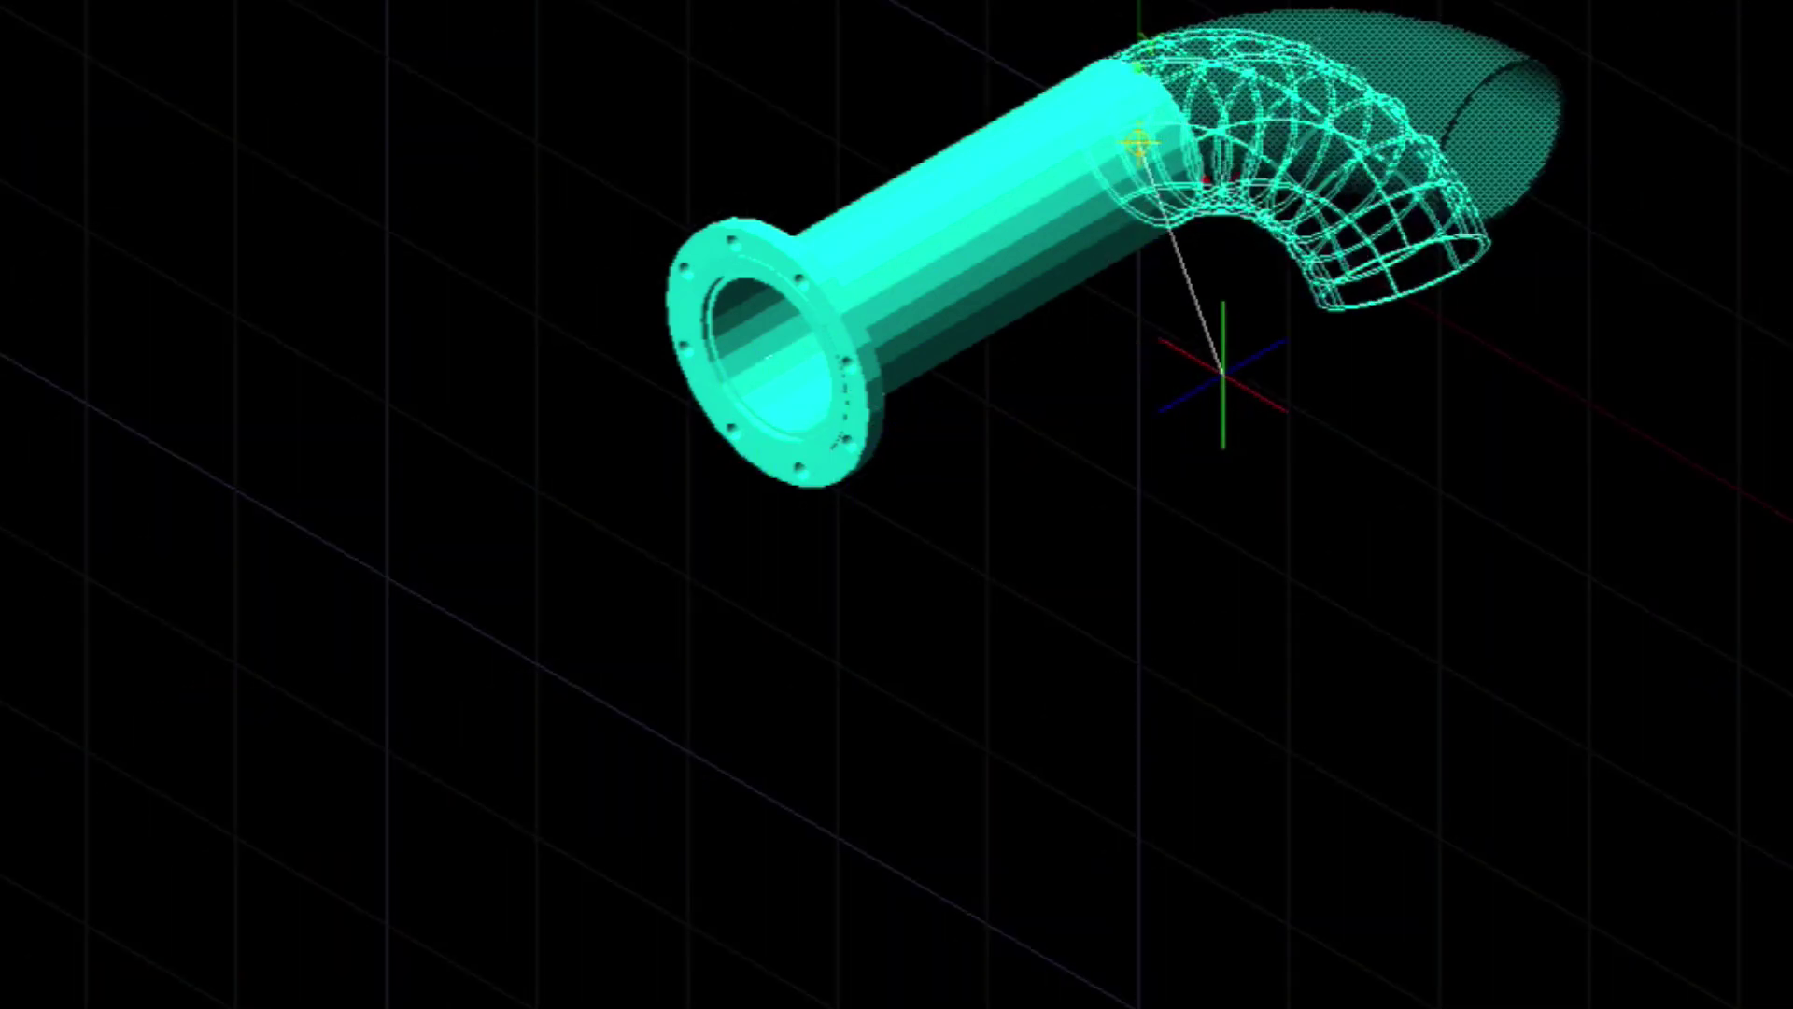
left_click(1707, 459)
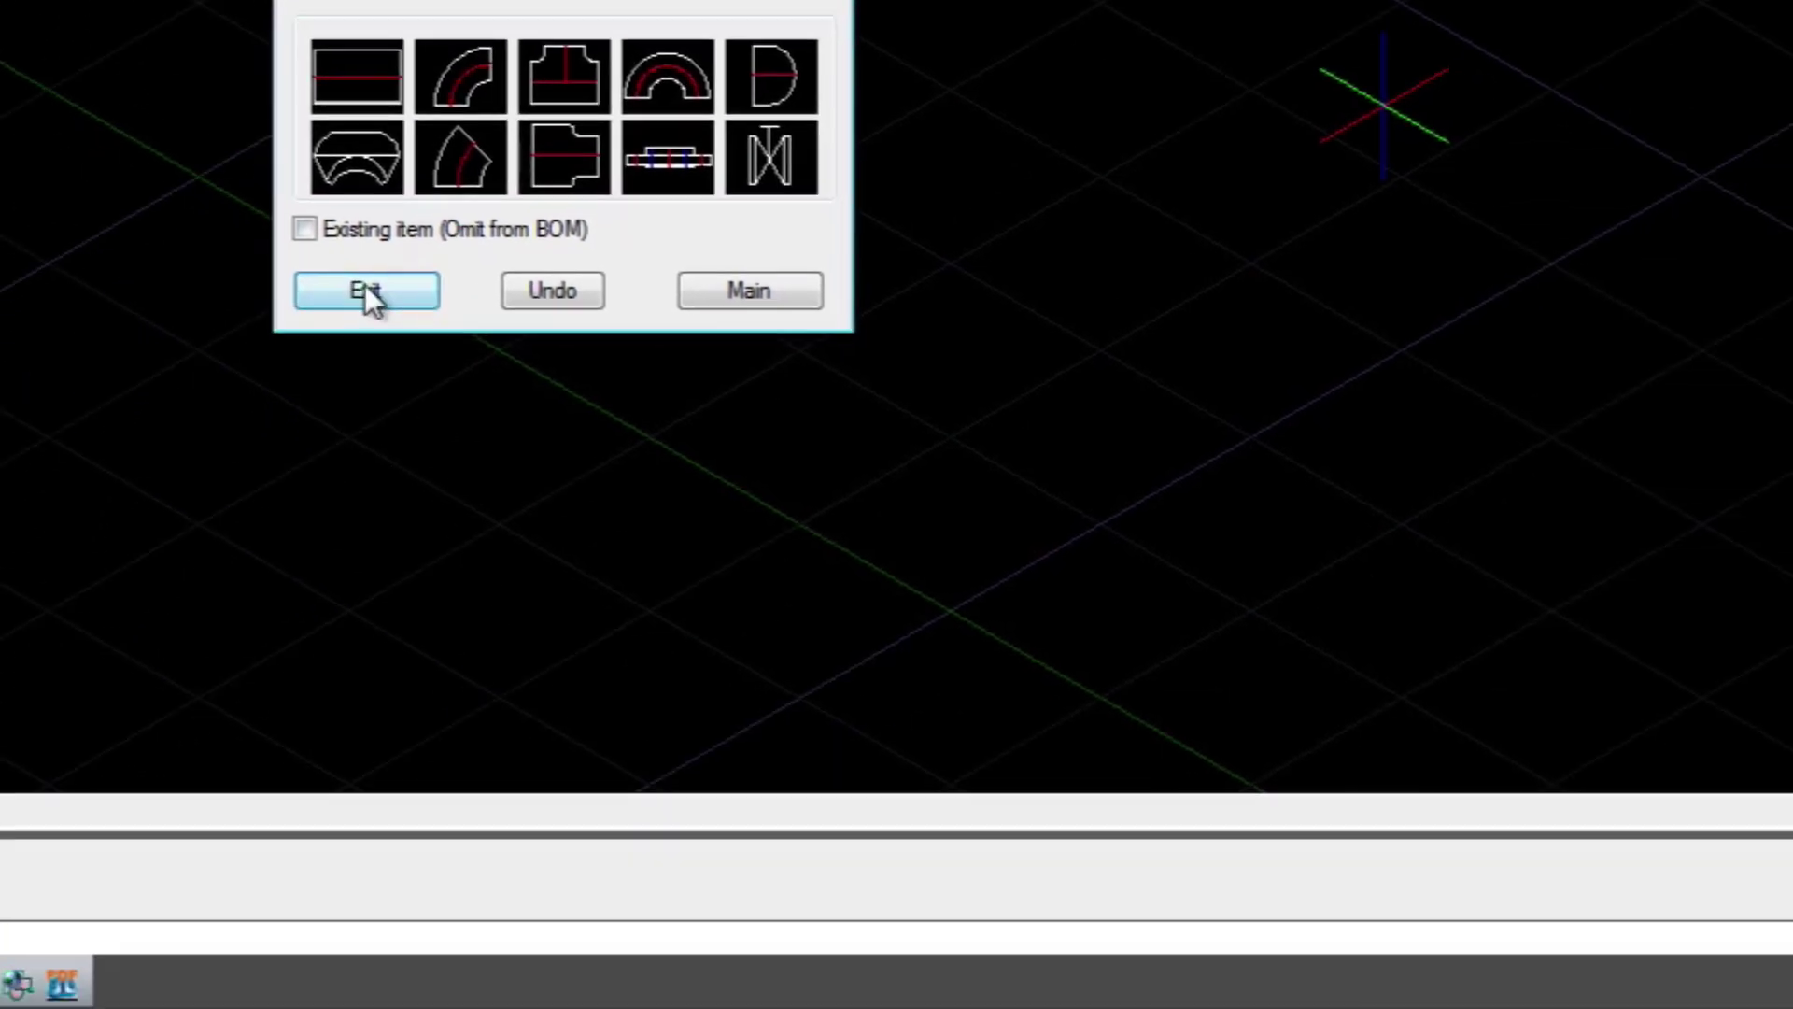
left_click(689, 640)
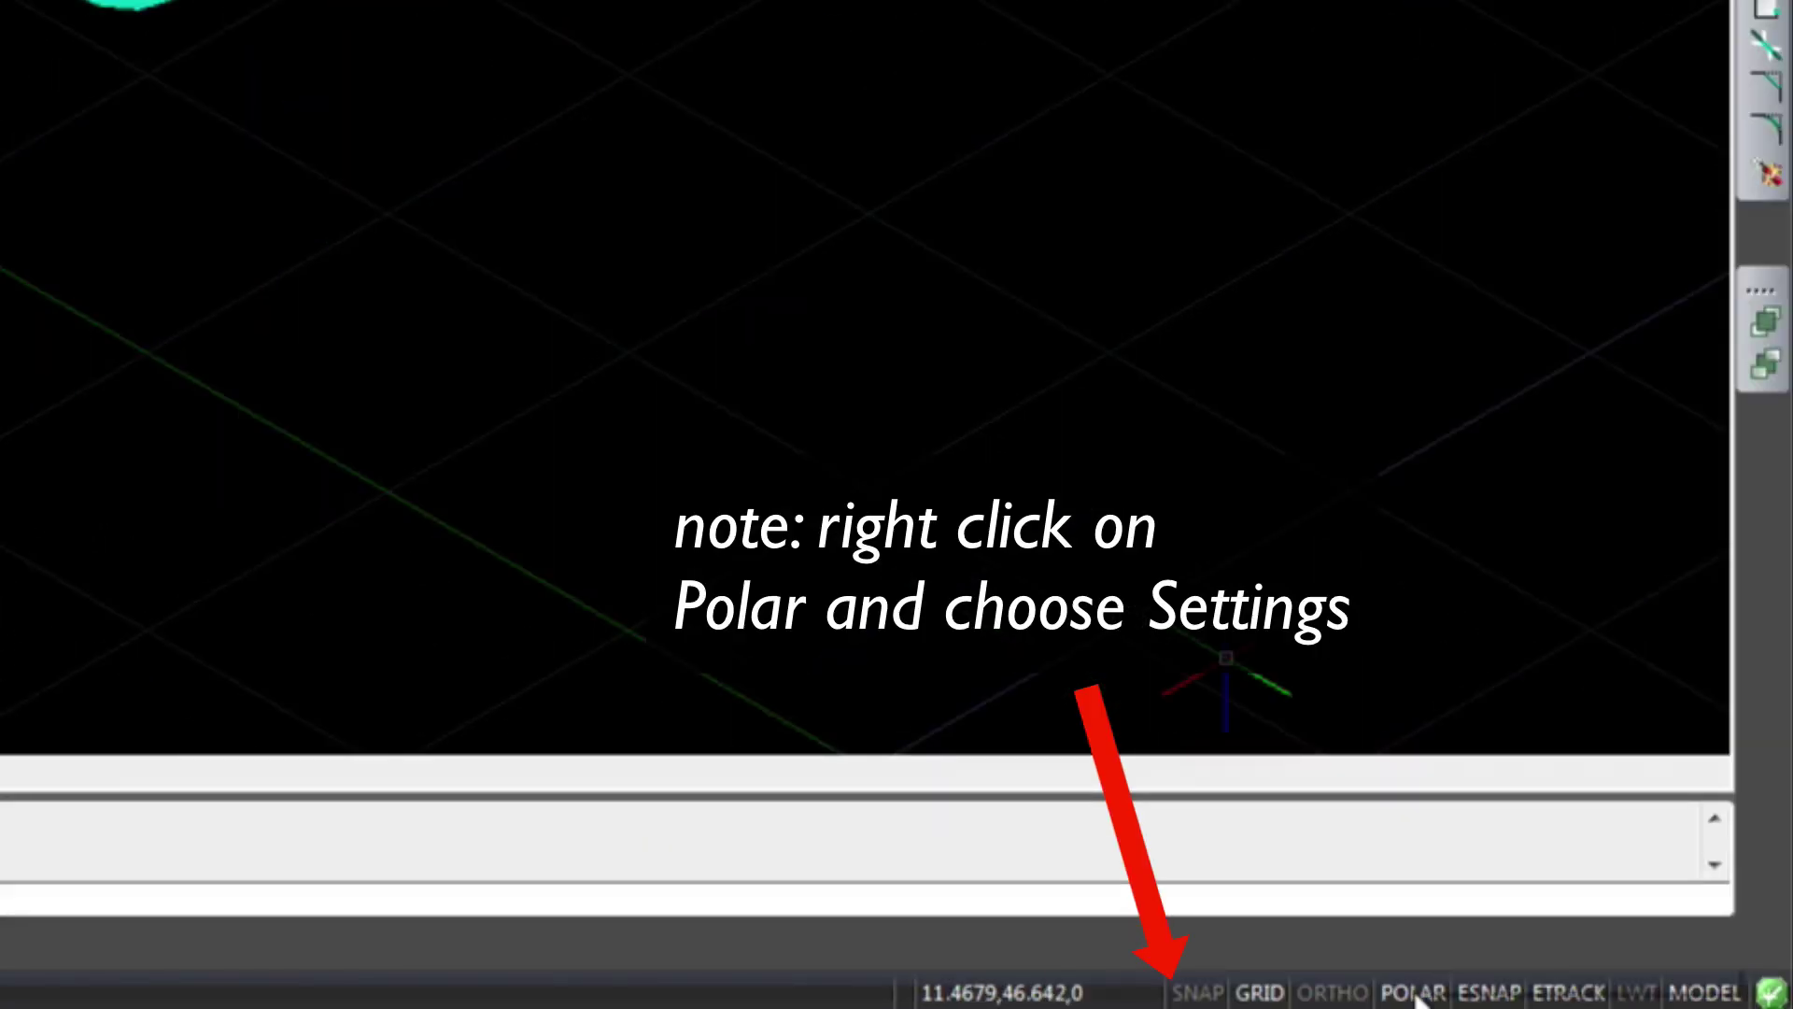
Set the polar tracking increment angle to 45 degrees
right_click(1413, 992)
left_click(1521, 961)
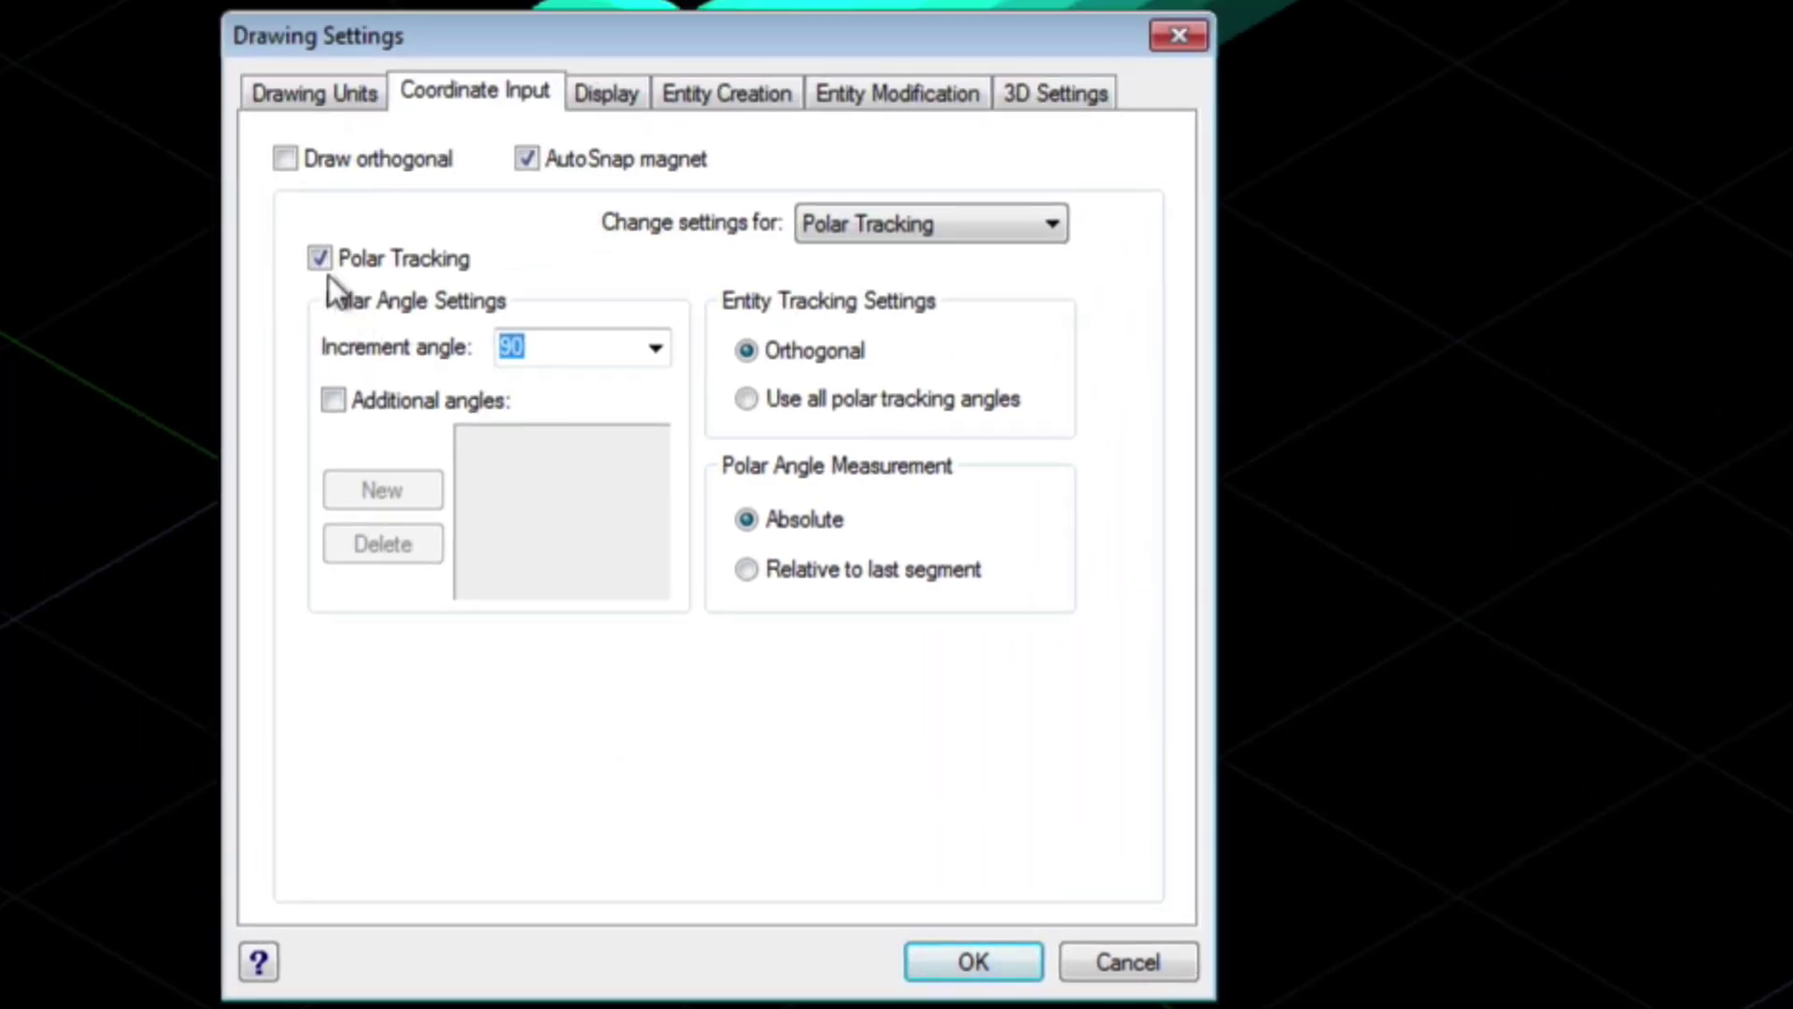
left_click(655, 349)
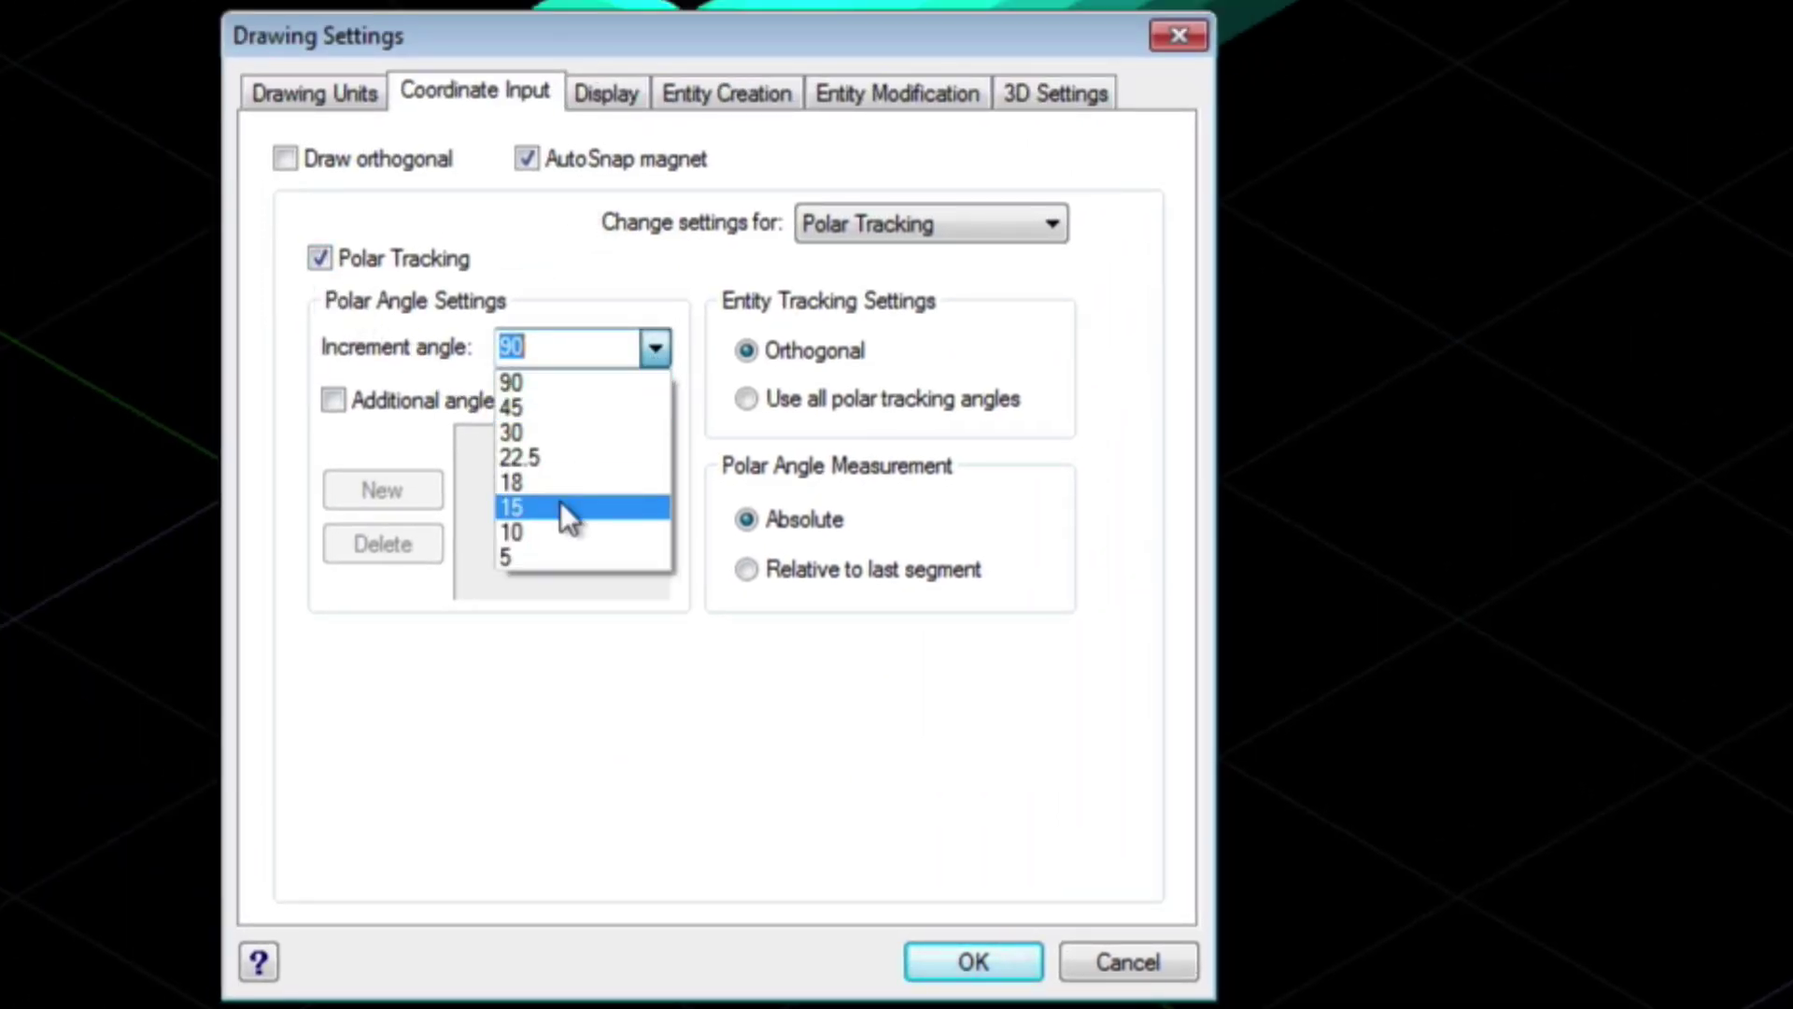
left_click(566, 408)
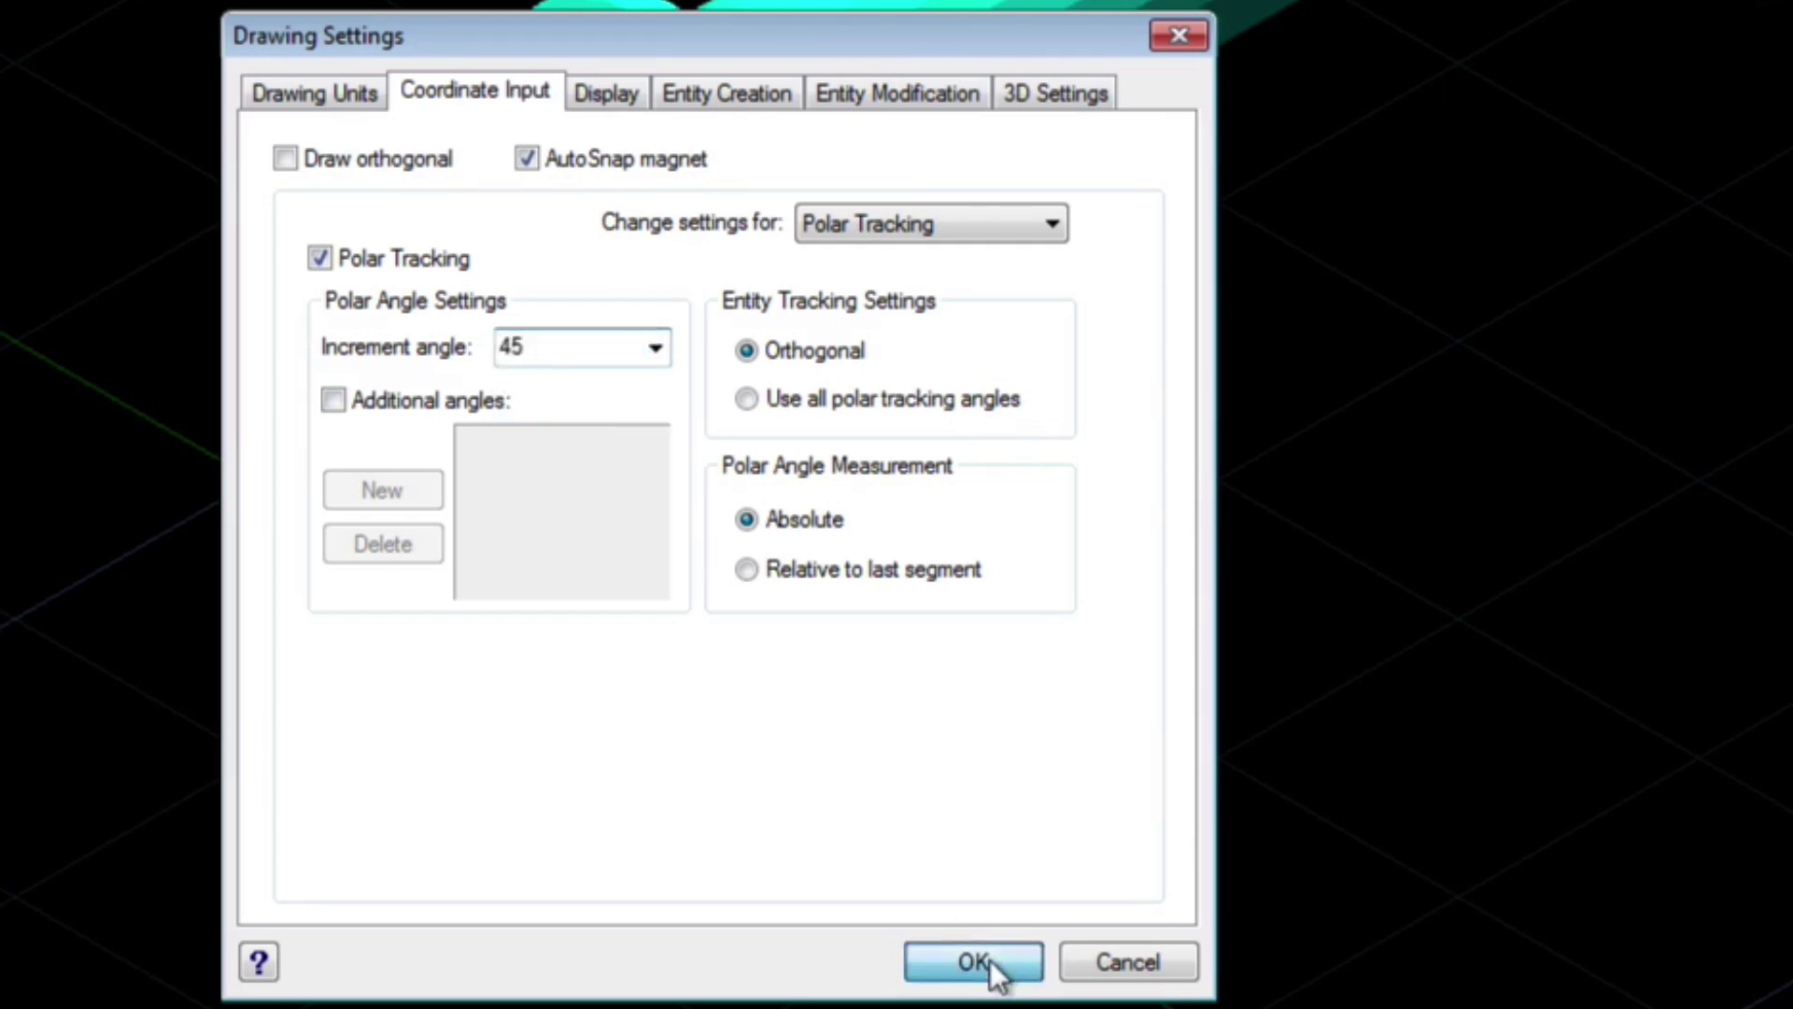
left_click(974, 962)
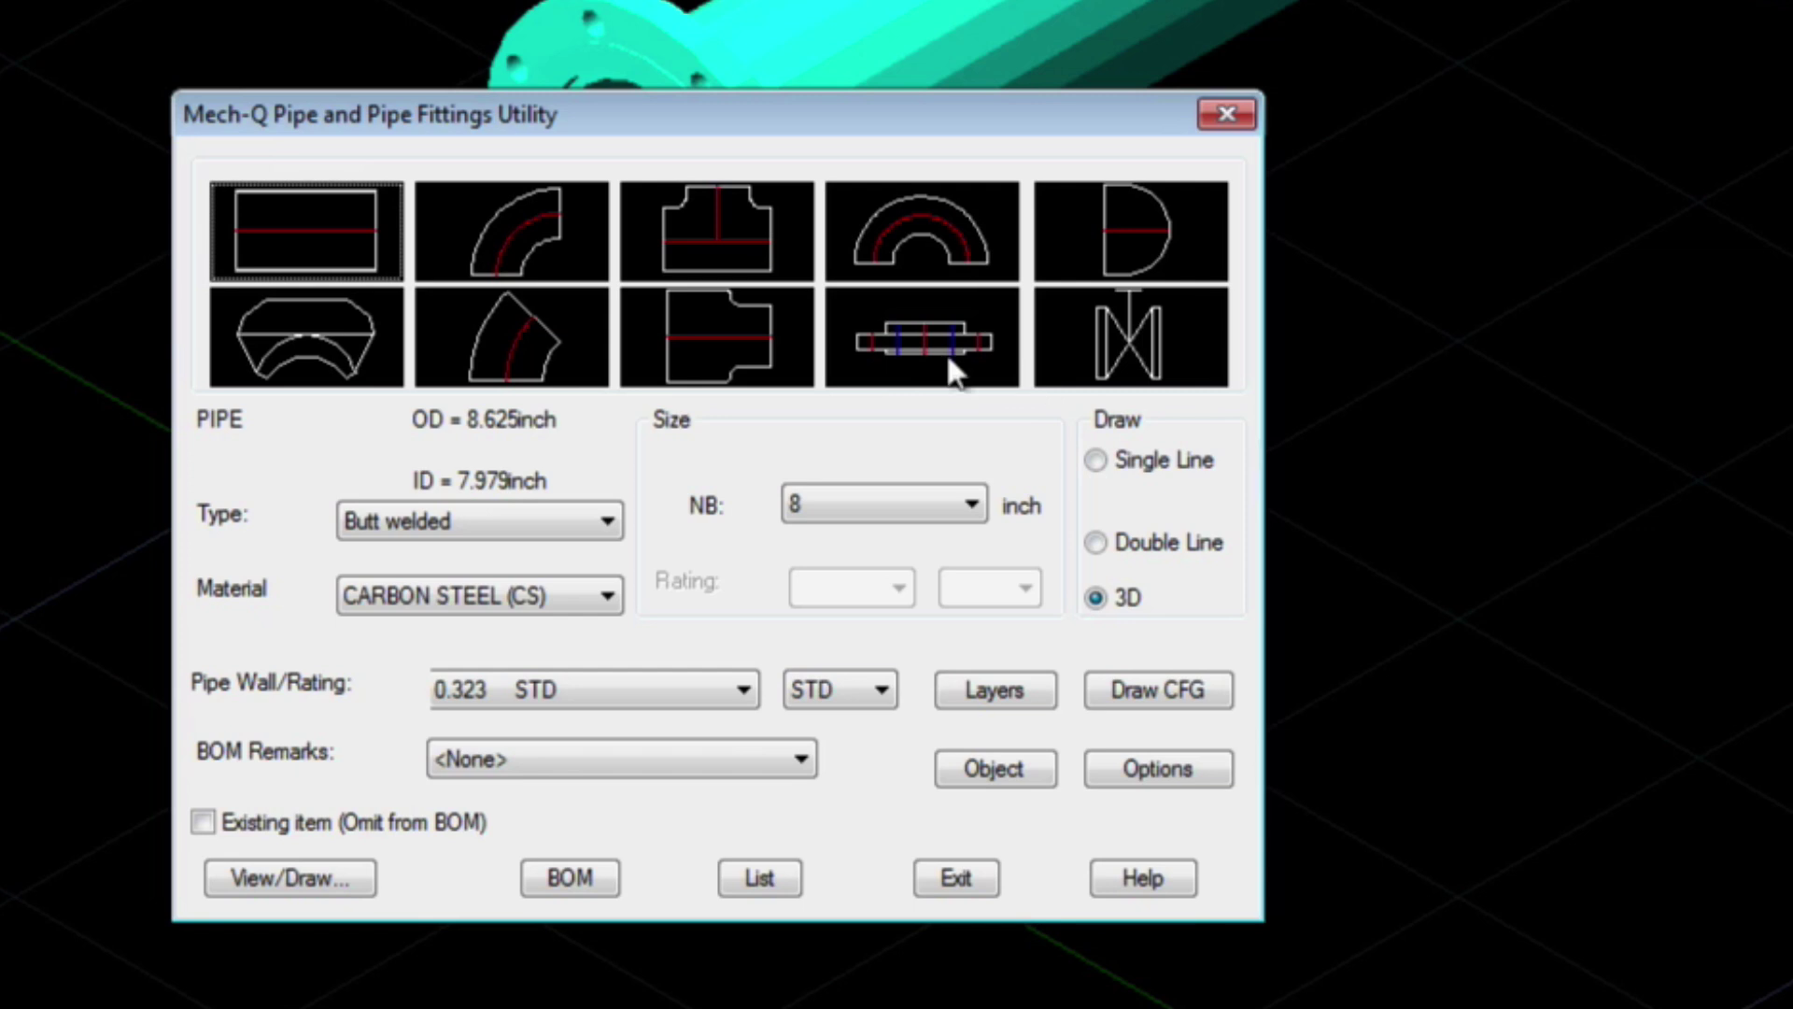
Choose another 8-inch butt-welded carbon steel flange in 3D and set its type to Welding Neck
left_click(903, 343)
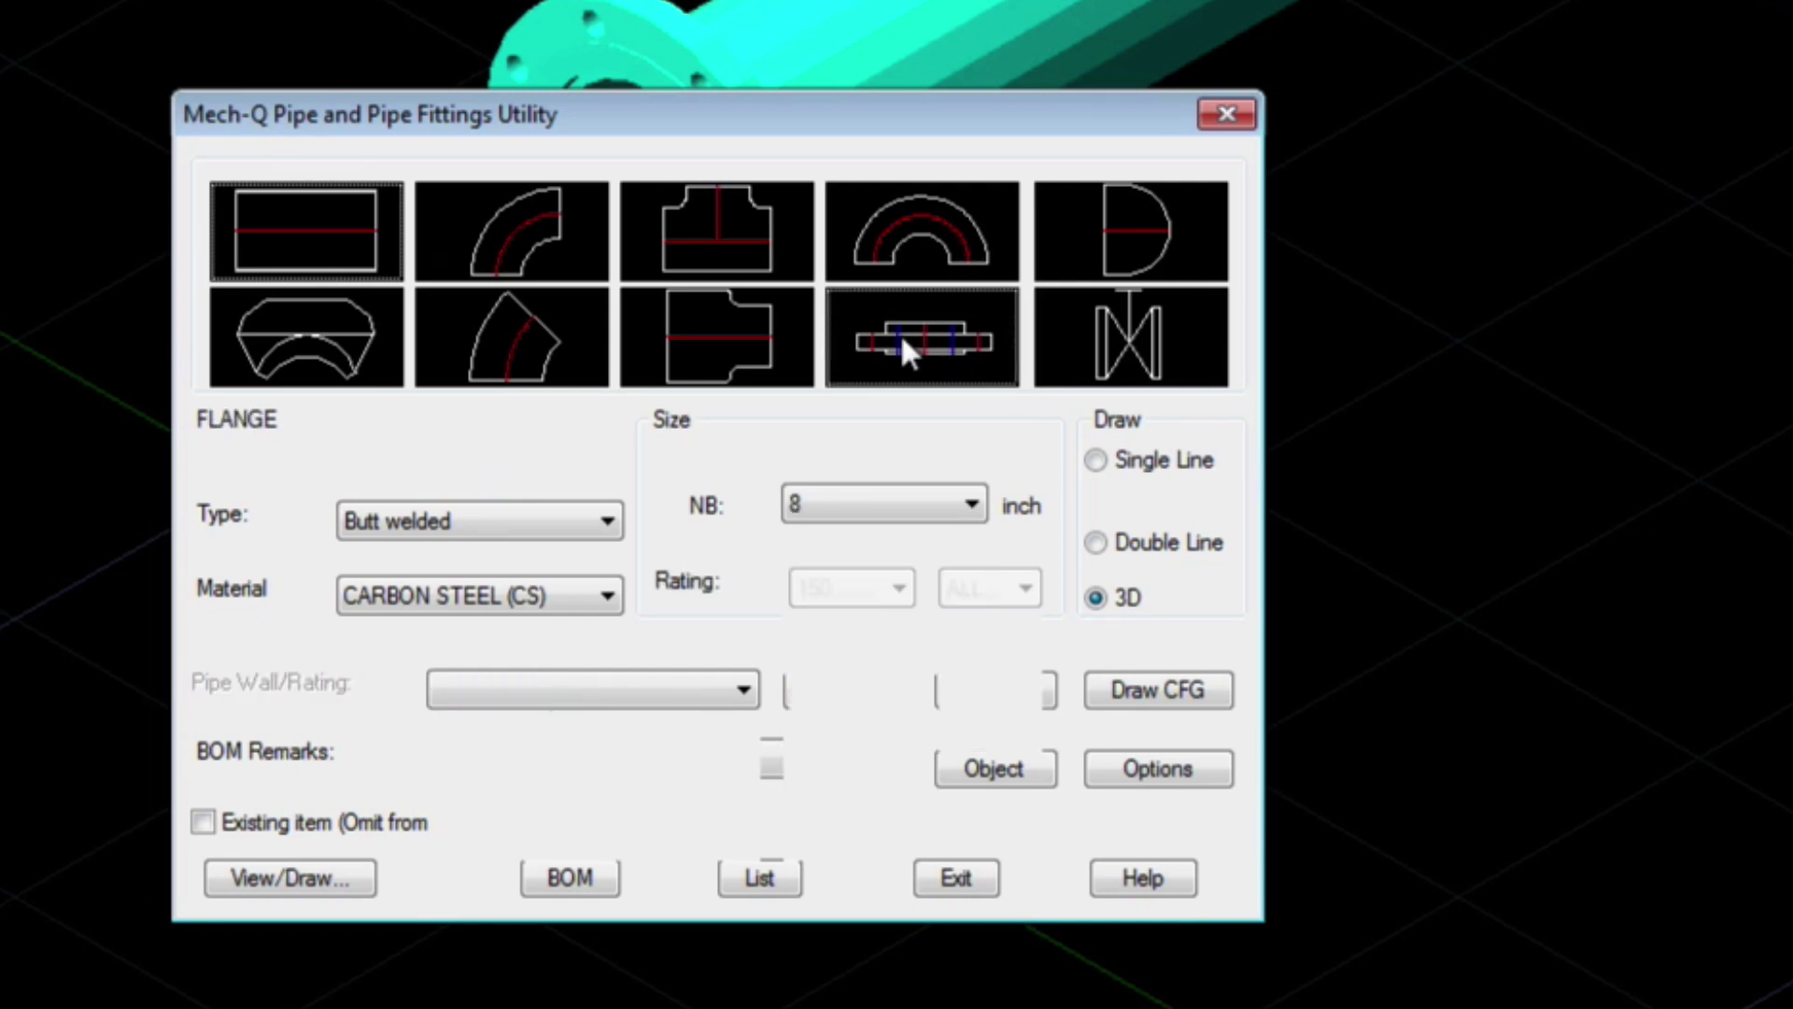
double_click(902, 339)
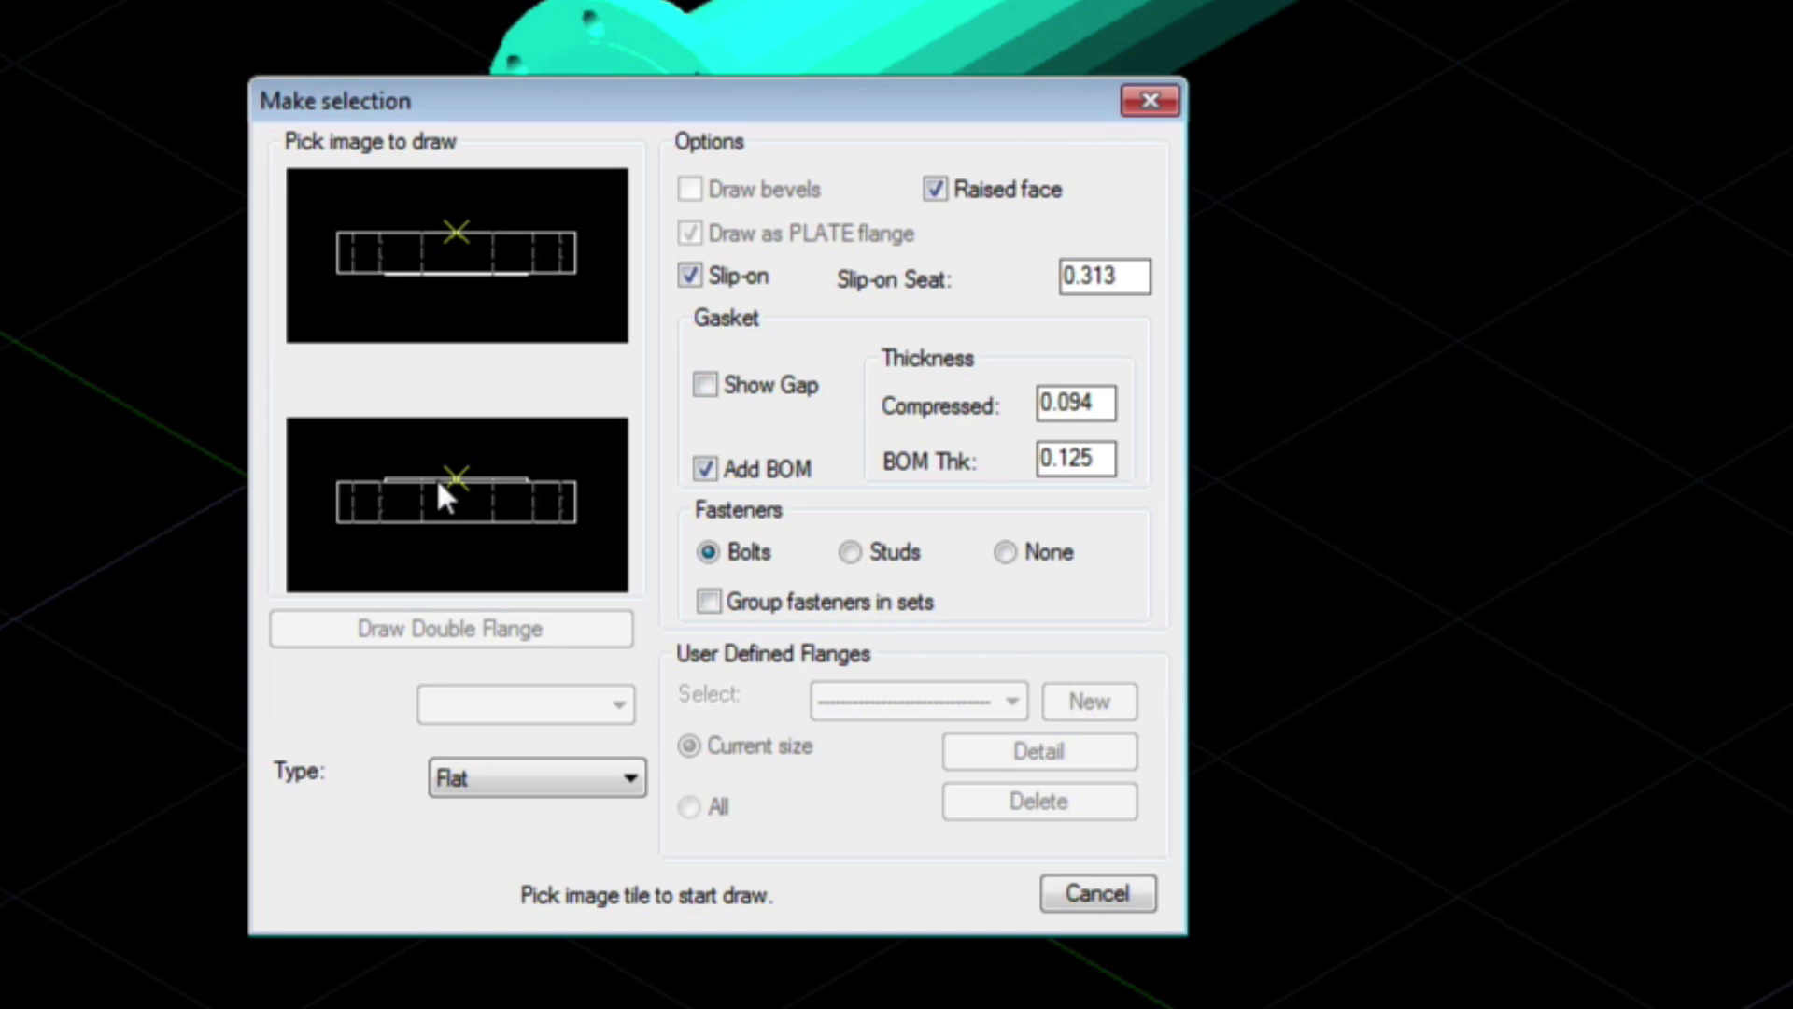
left_click(471, 784)
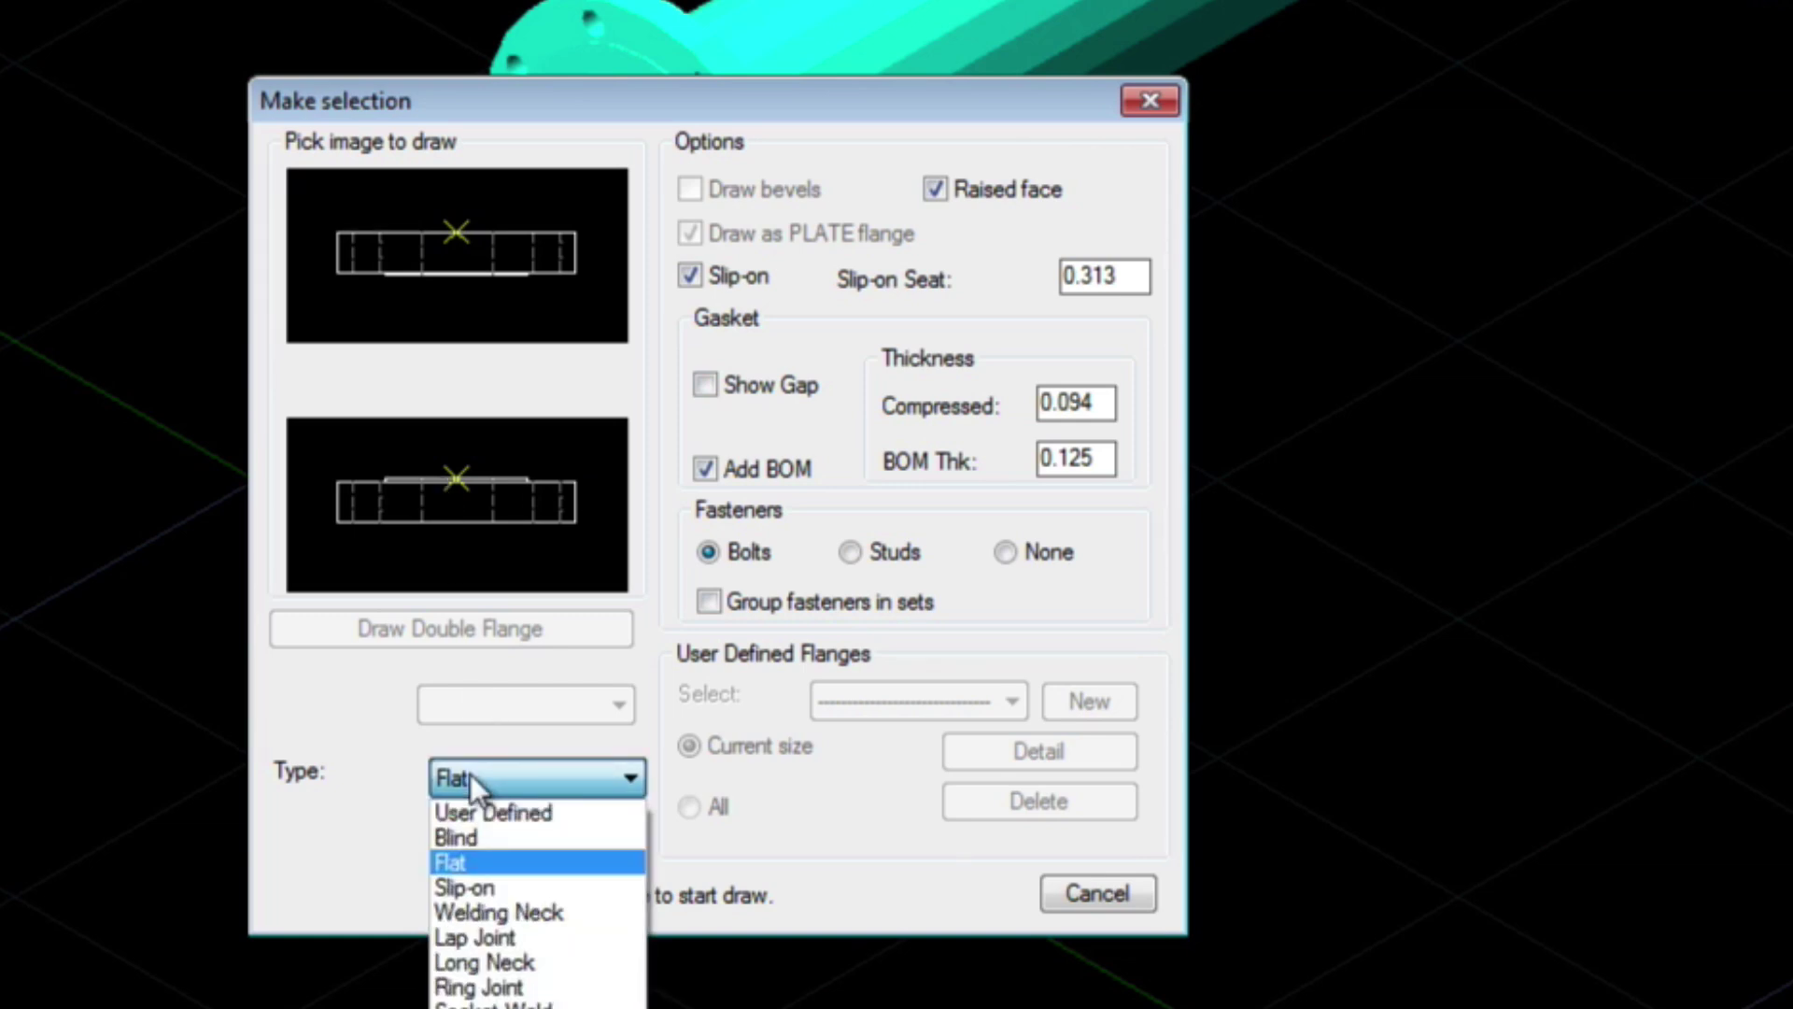
left_click(483, 915)
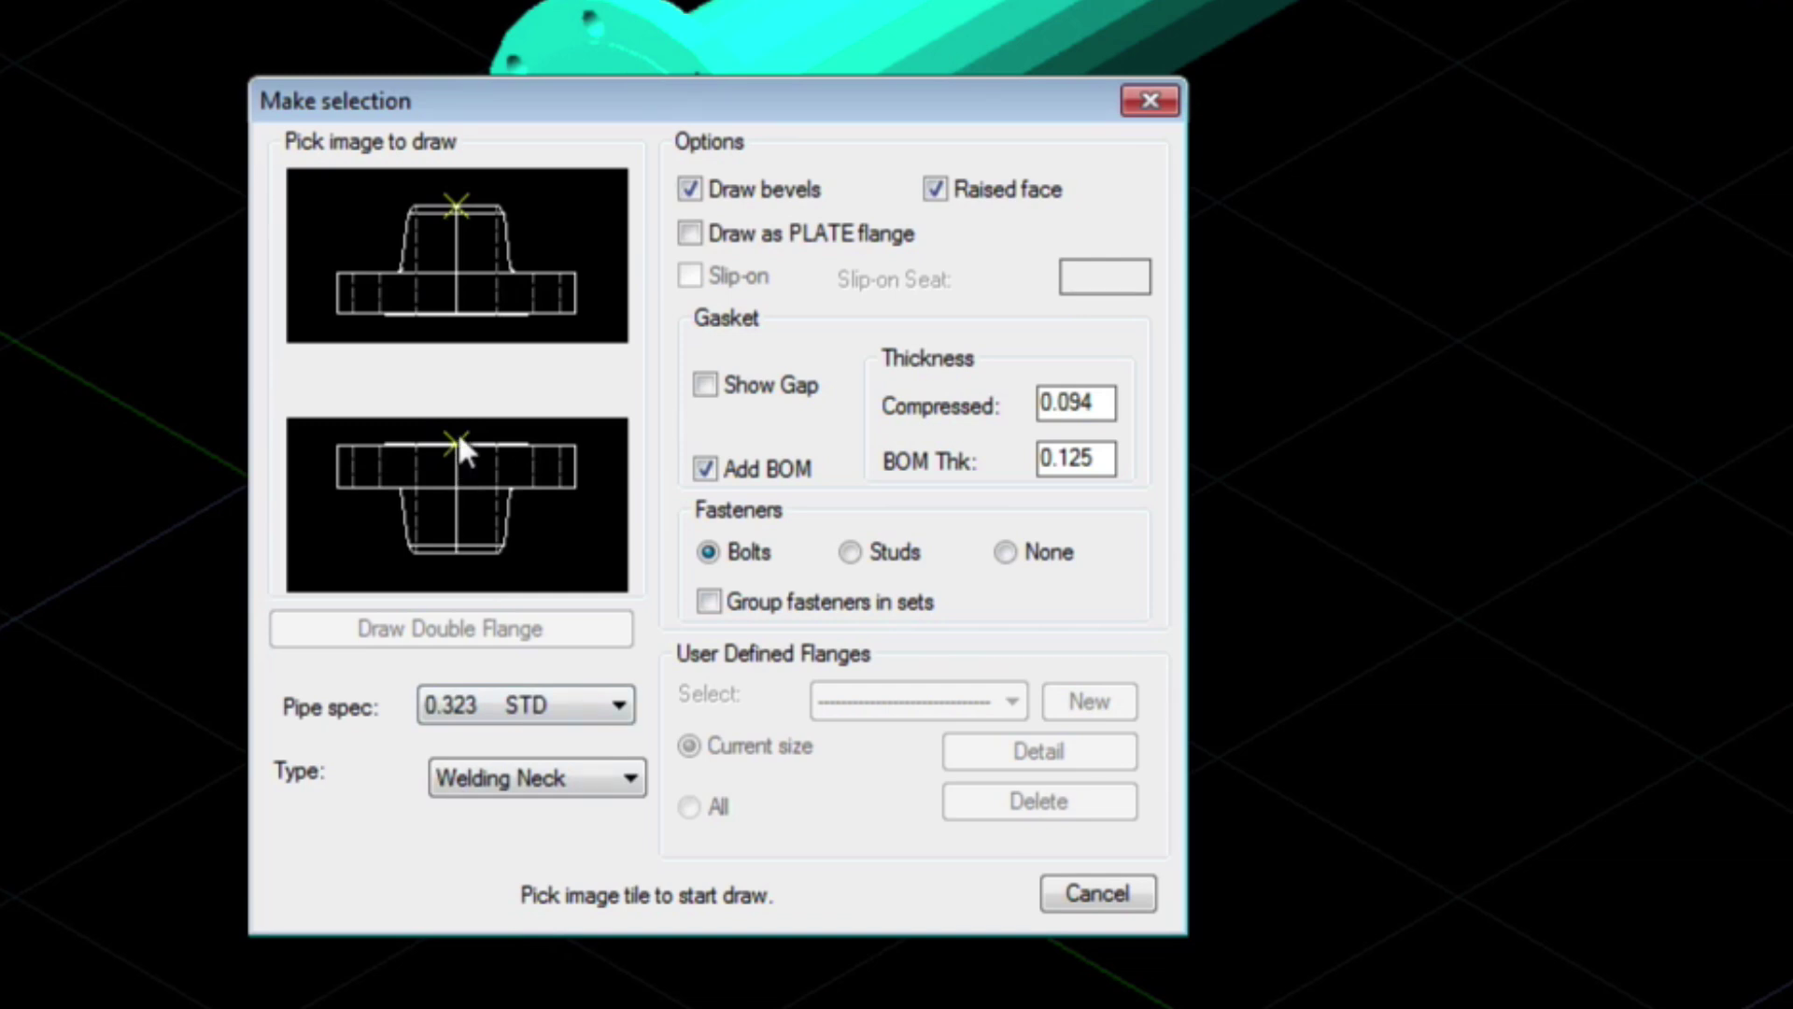
Insert the welding neck flange from its face beside the first pipe, directed along negative X, accepting the default gasket and fastener options
left_click(457, 448)
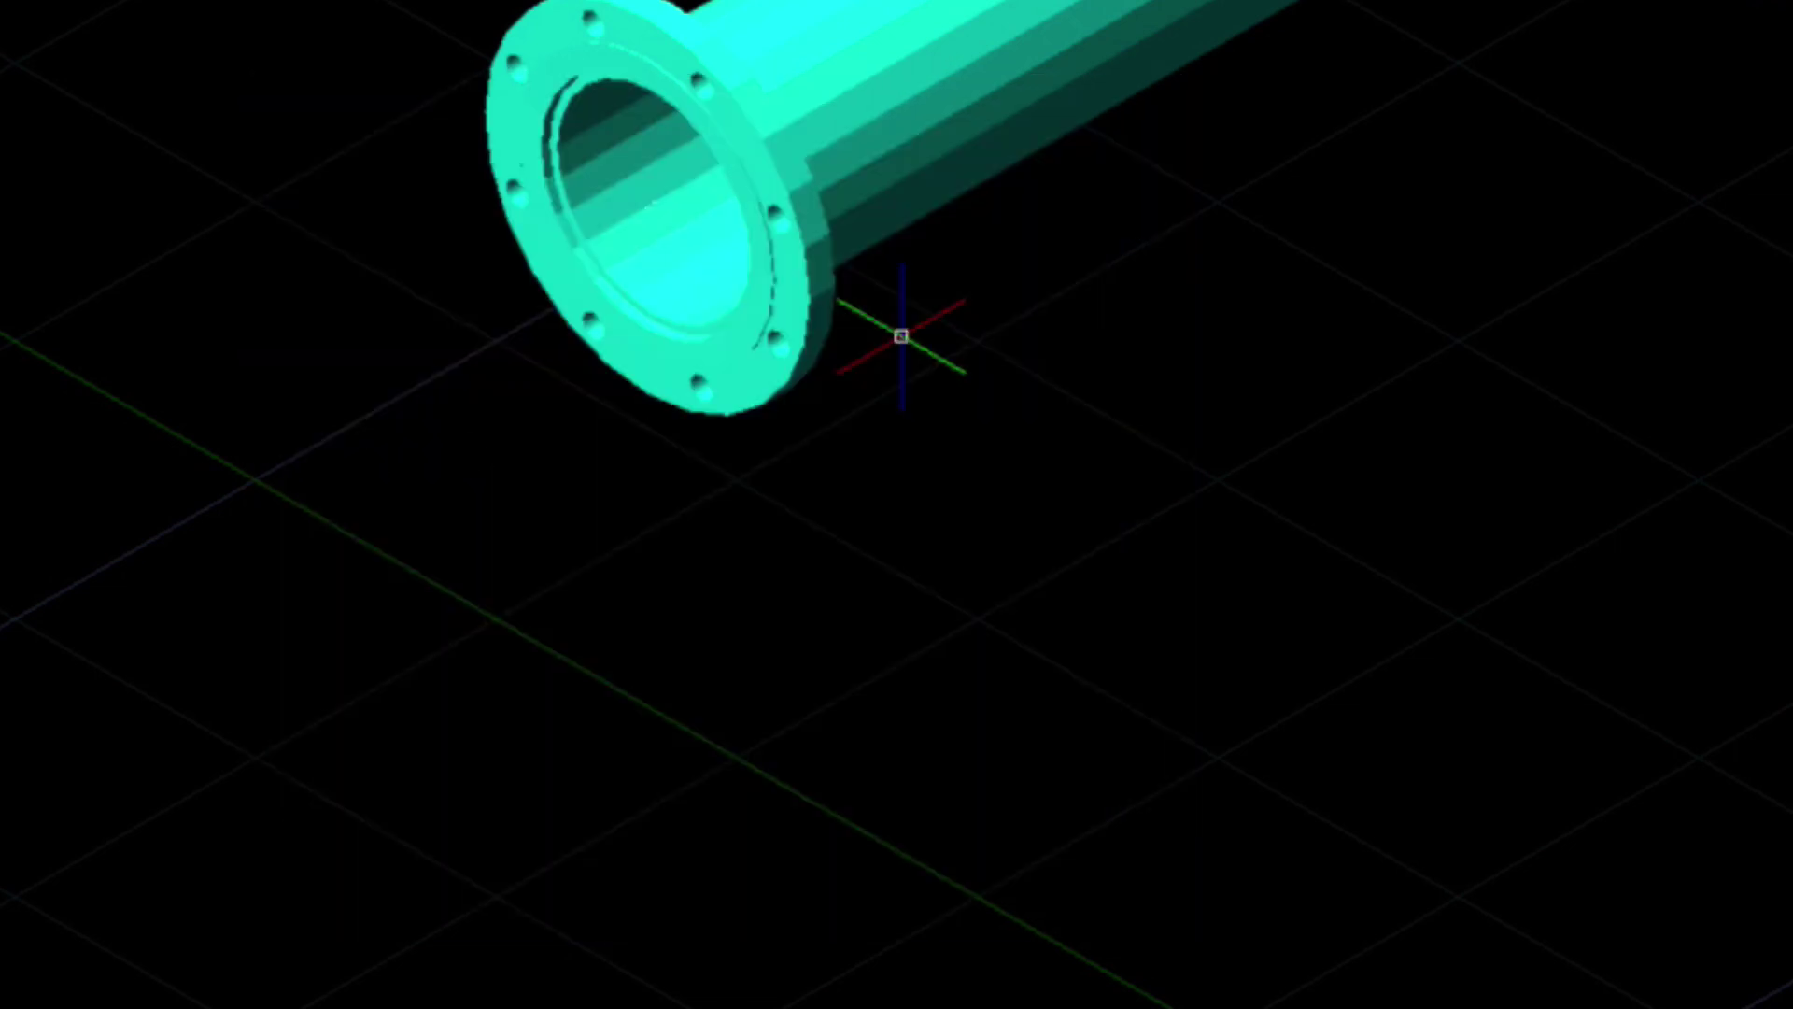
middle_click_drag(1361, 573, 1010, 578)
key("Return")
left_click(1011, 577)
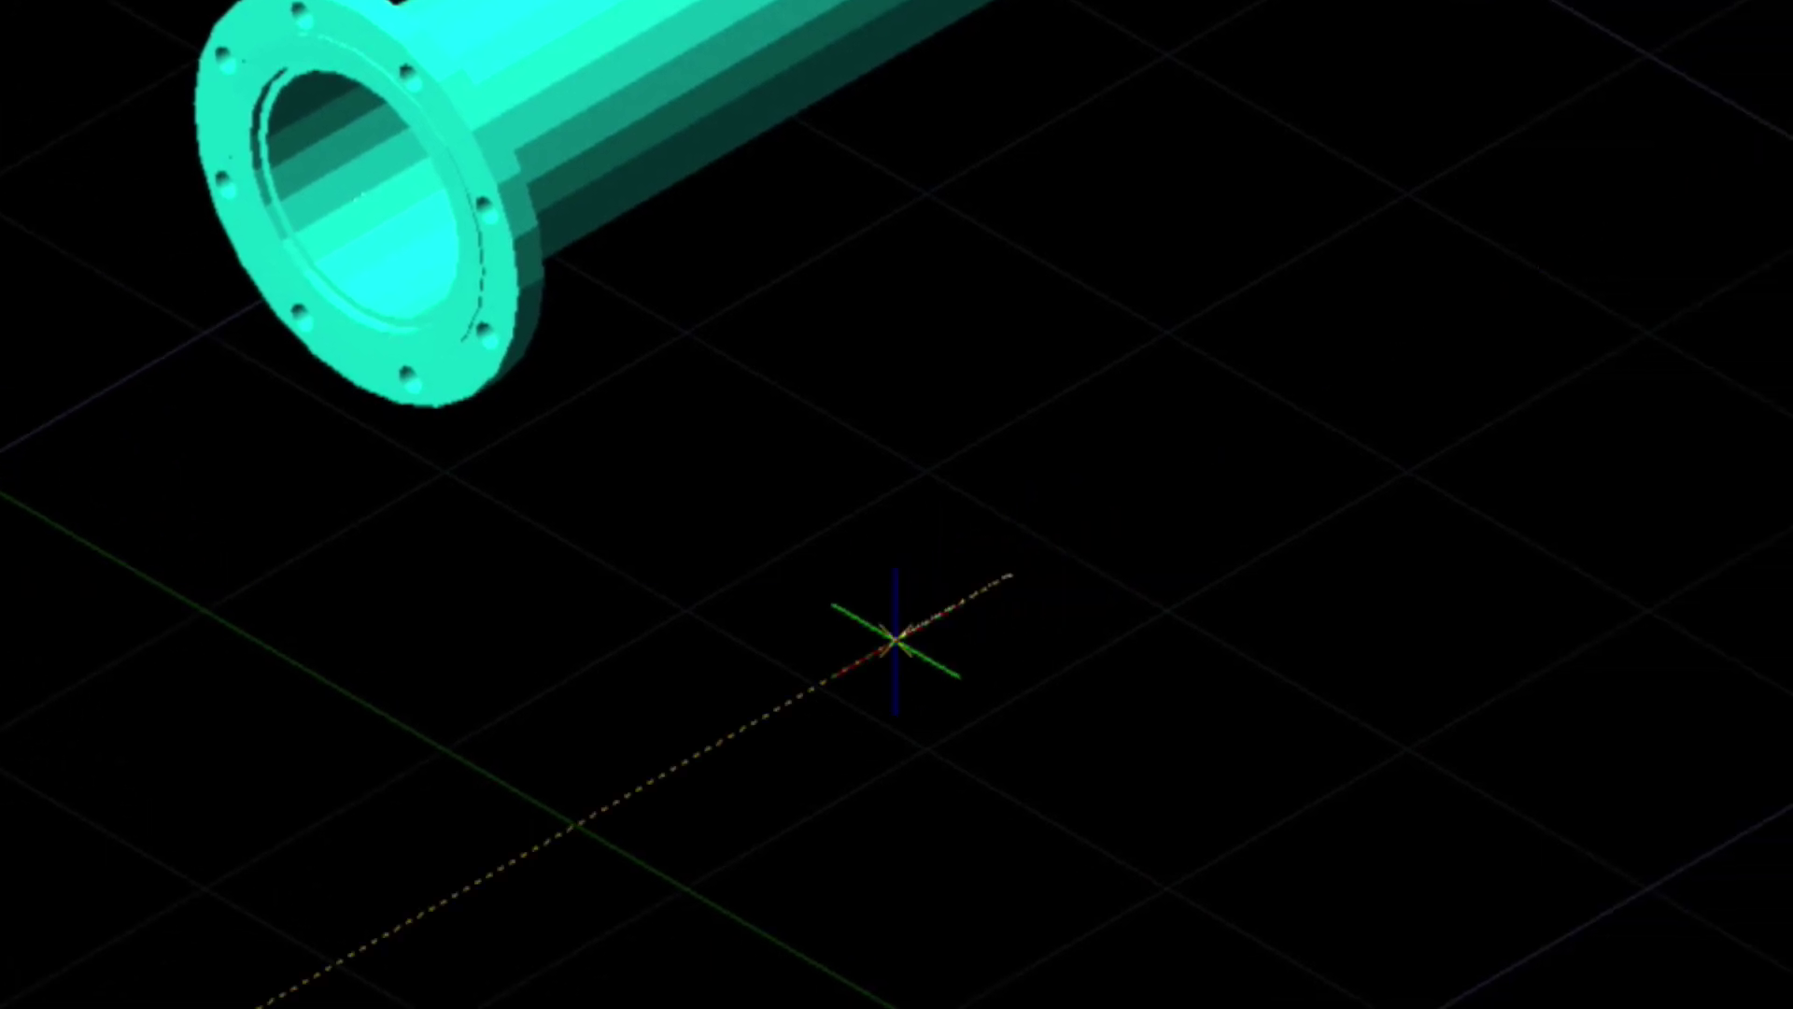
left_click(867, 659)
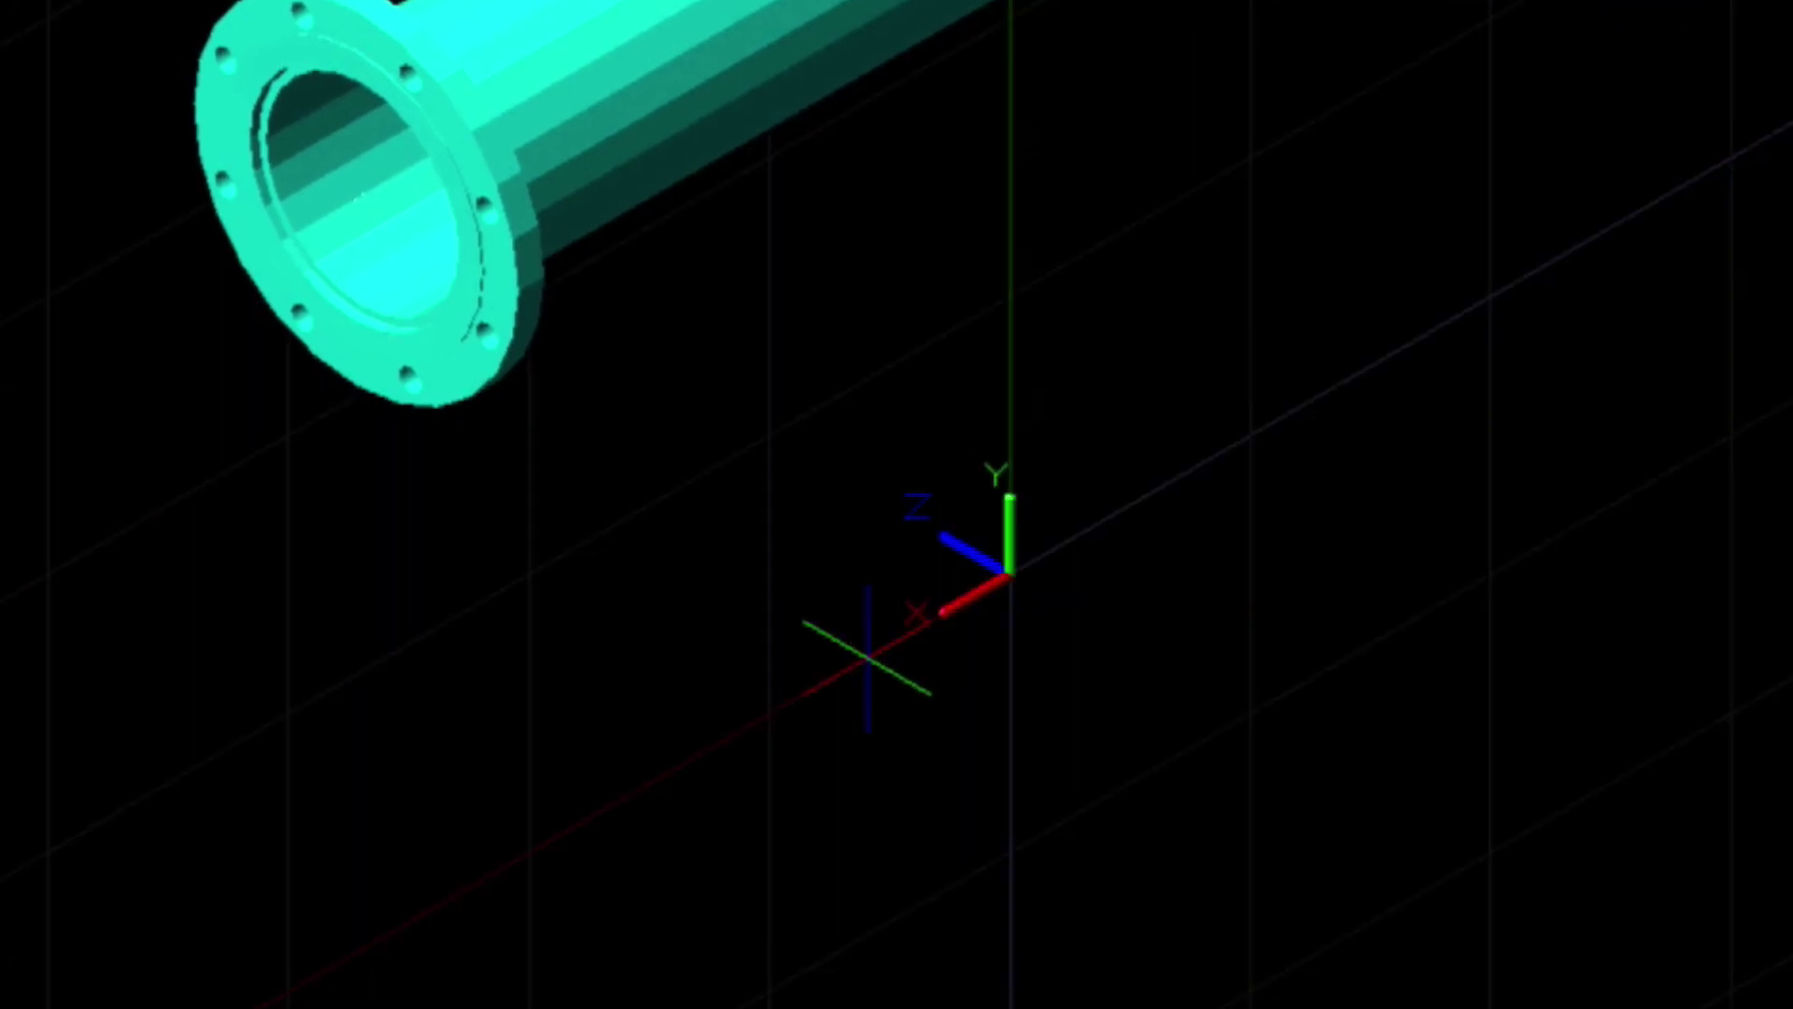
key("Return")
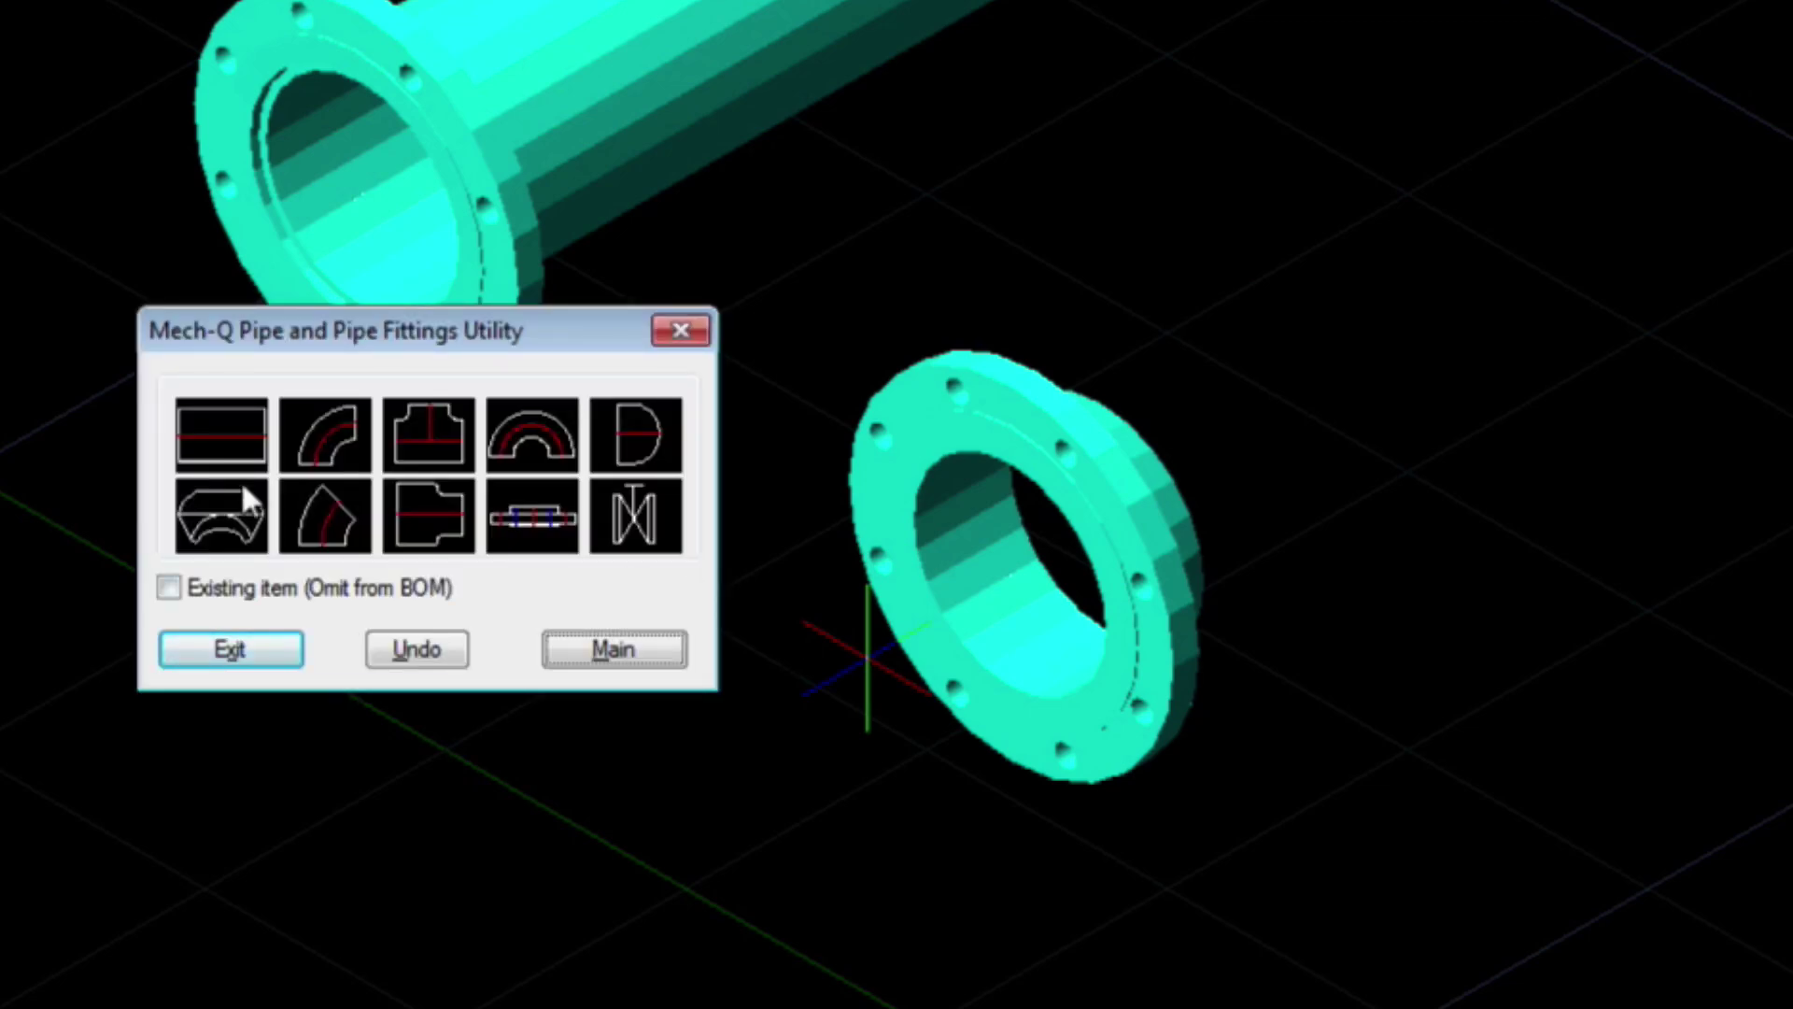
Draw an 8-inch pipe run straight out from the welding neck flange, turning at a right angle into a second segment
left_click(210, 435)
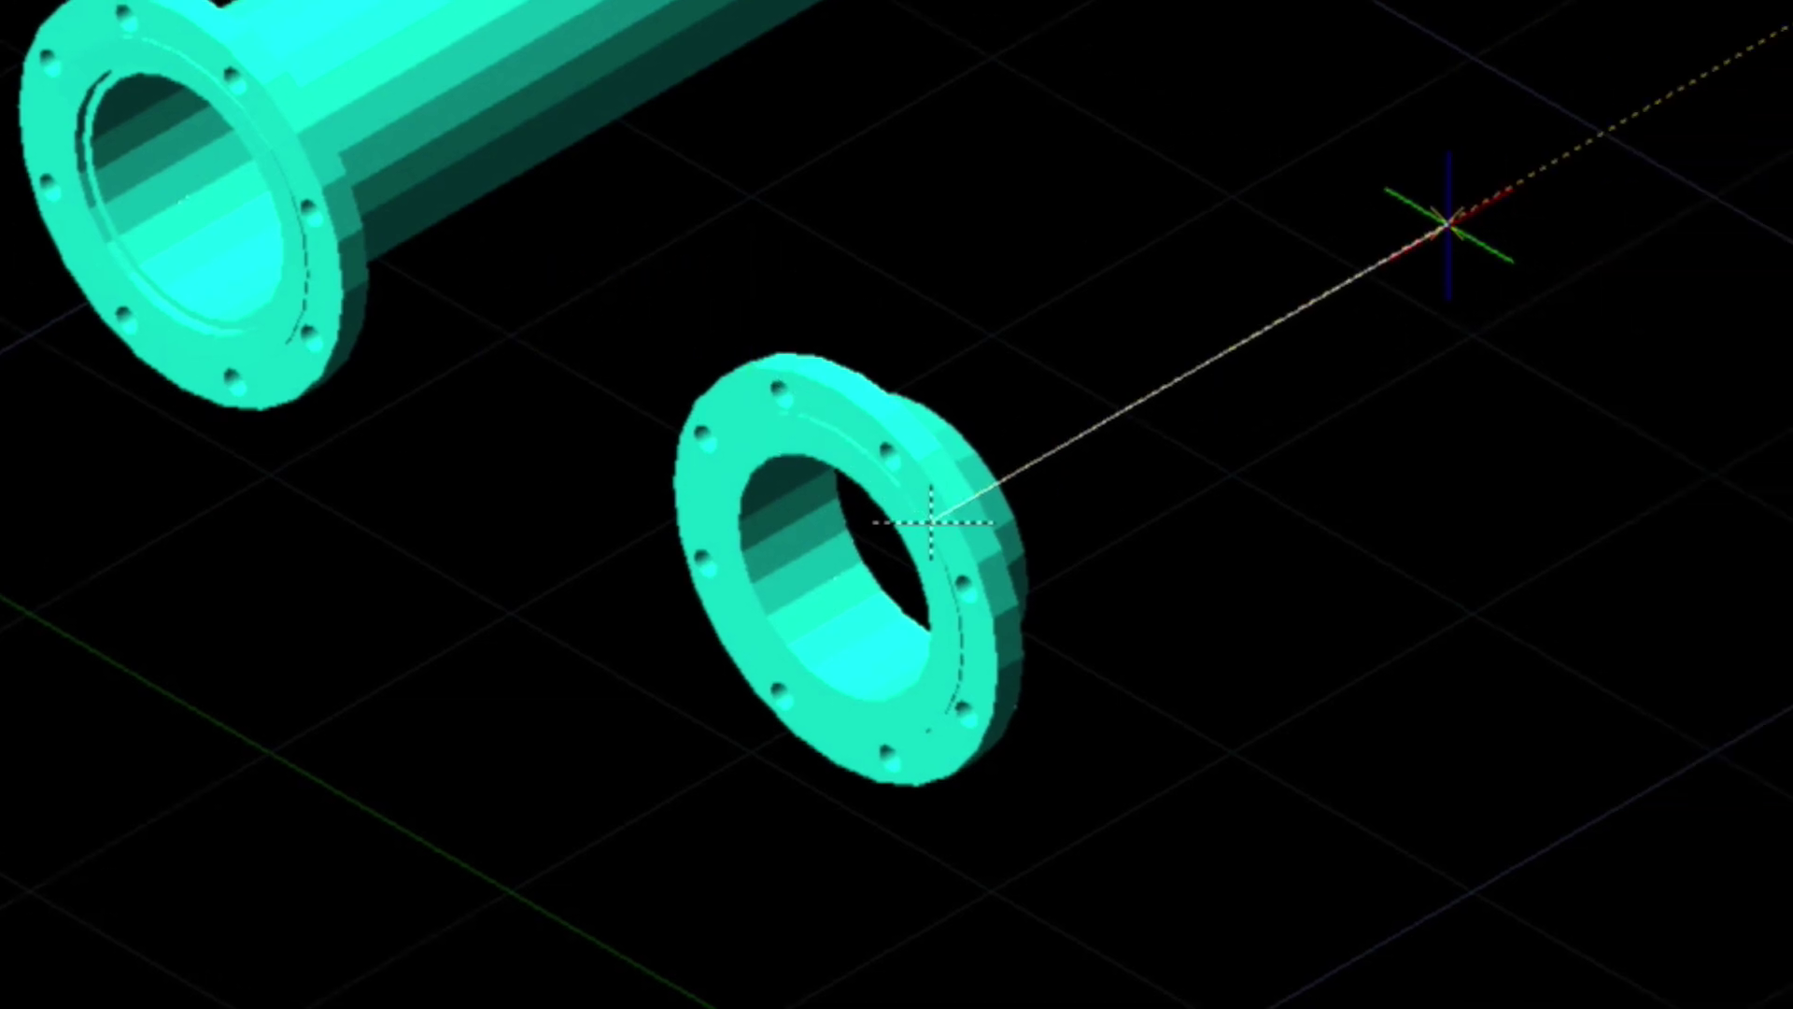
left_click(1506, 216)
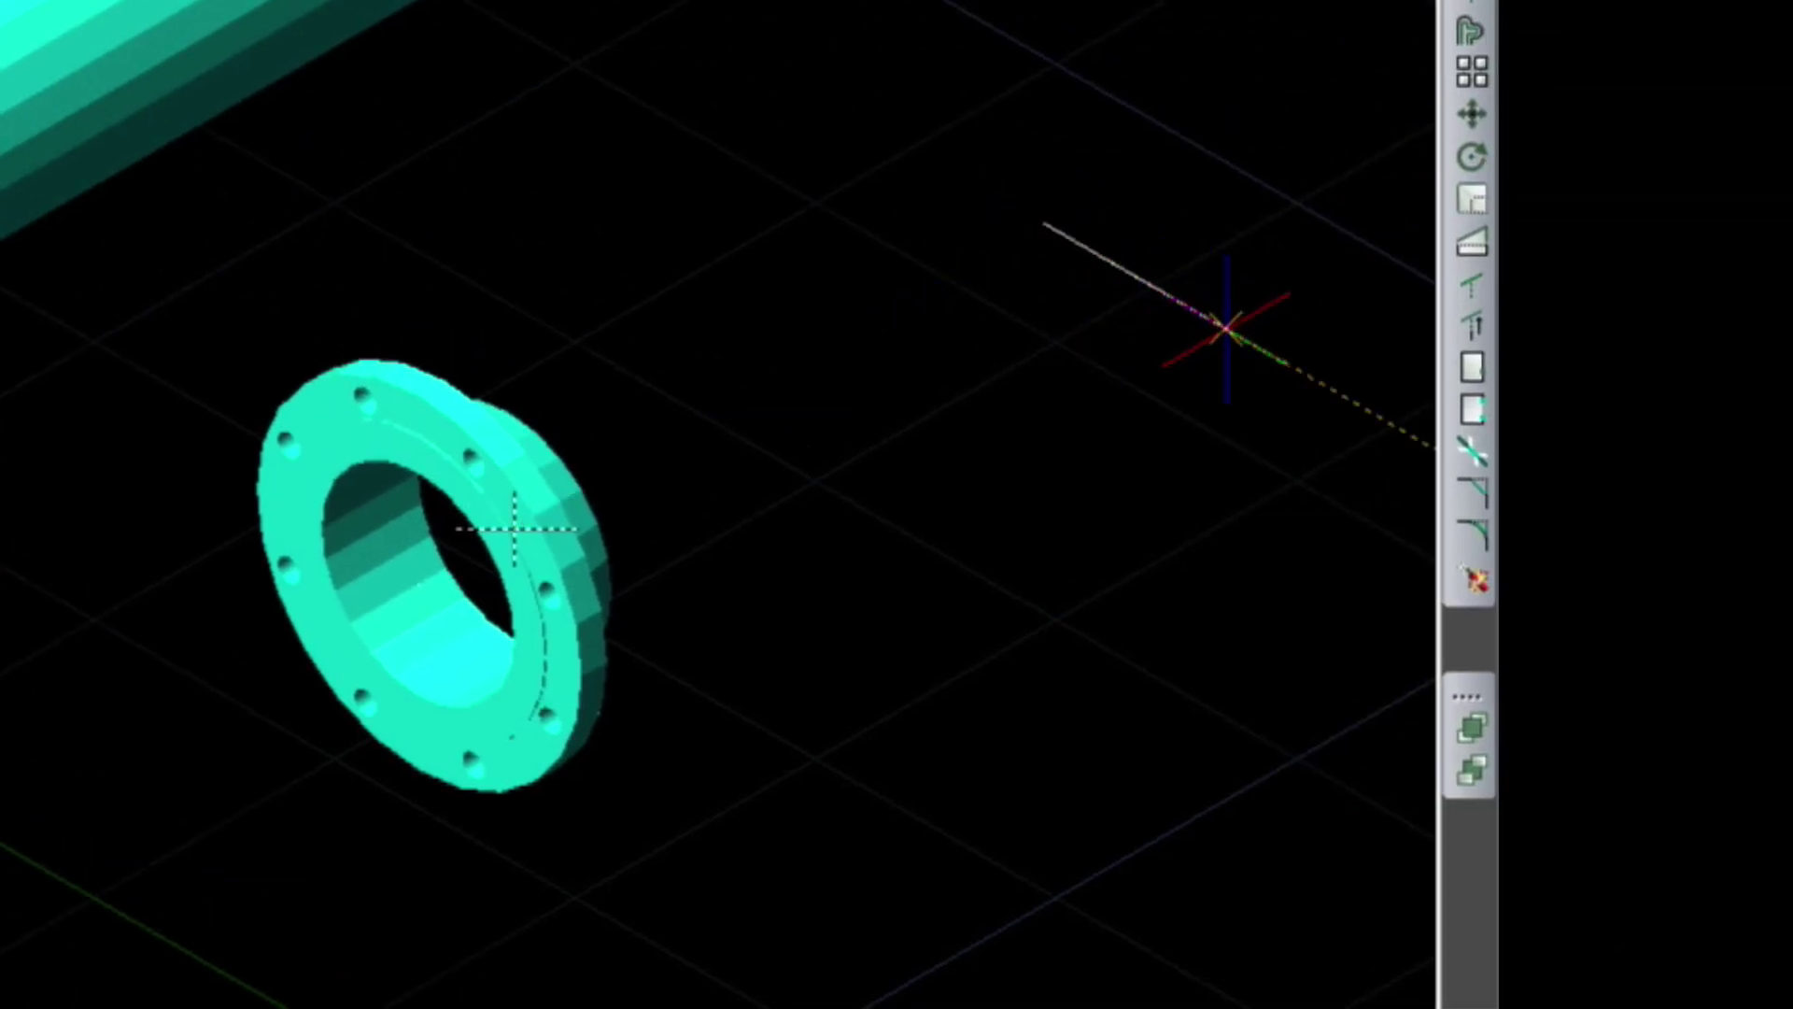
left_click(1295, 368)
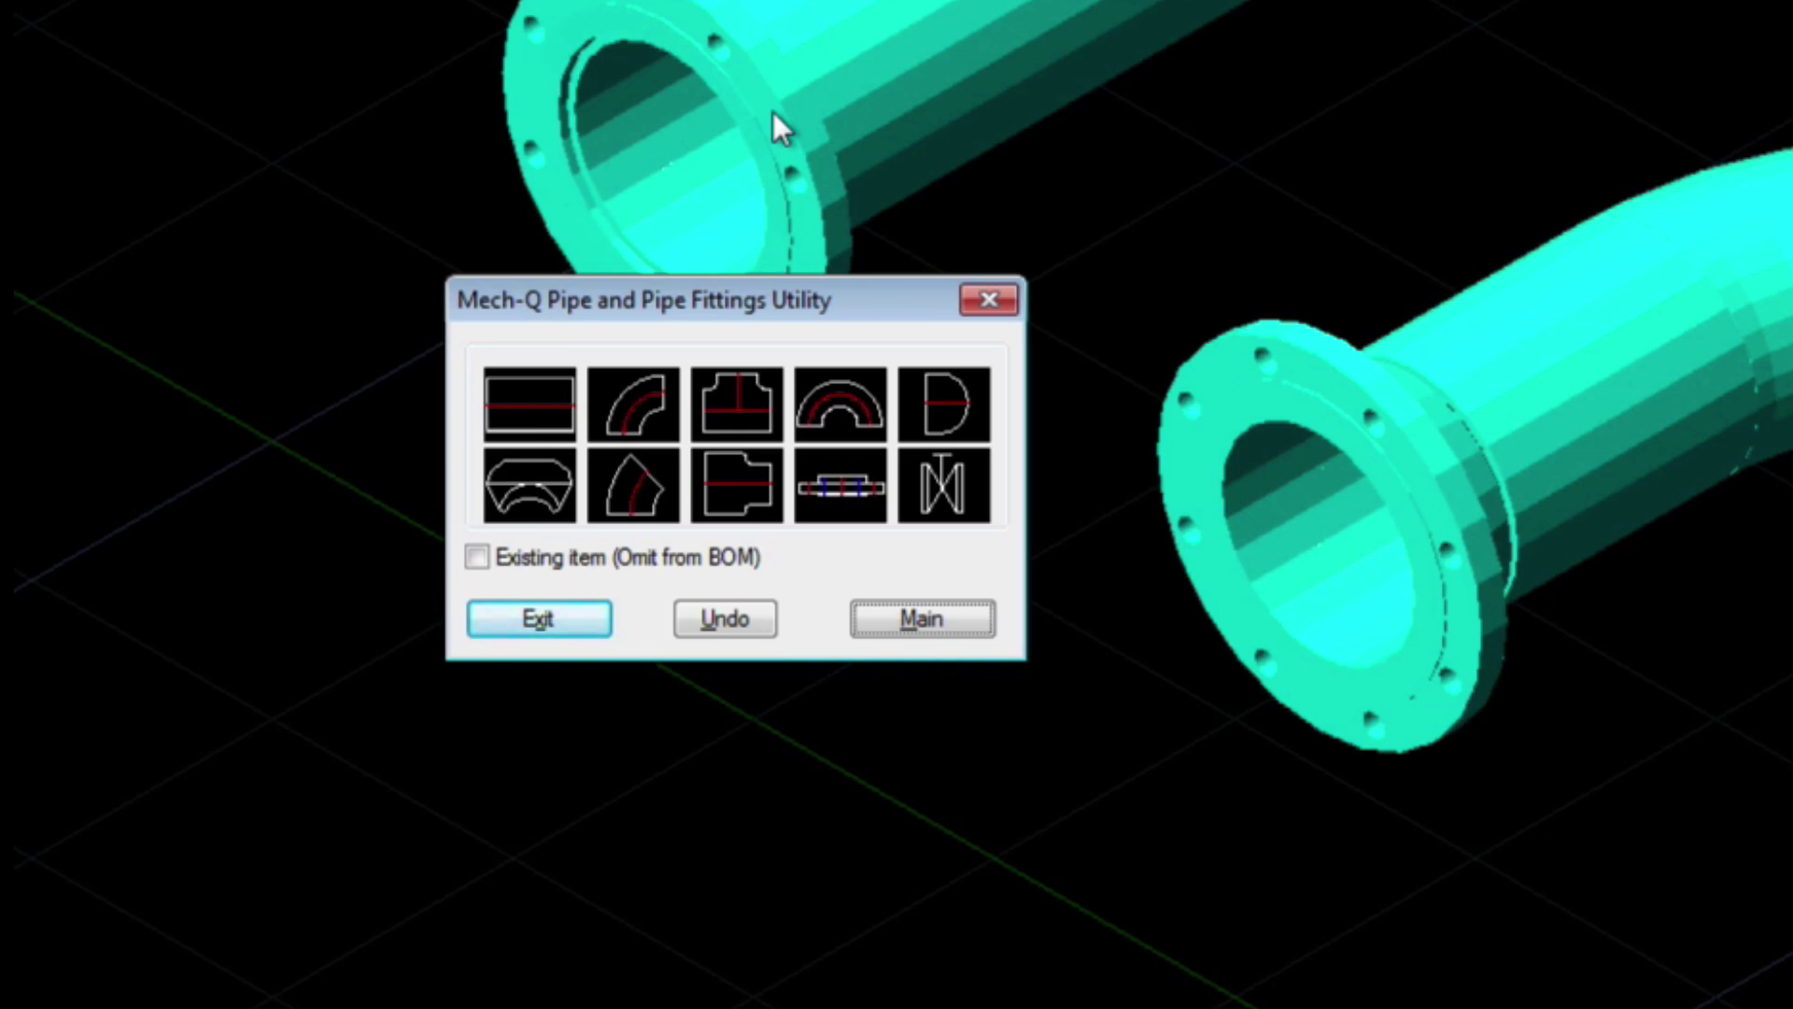
Check that Use elbows at bends is enabled in the pipe and fittings draw options, keeping the settings
left_click(894, 624)
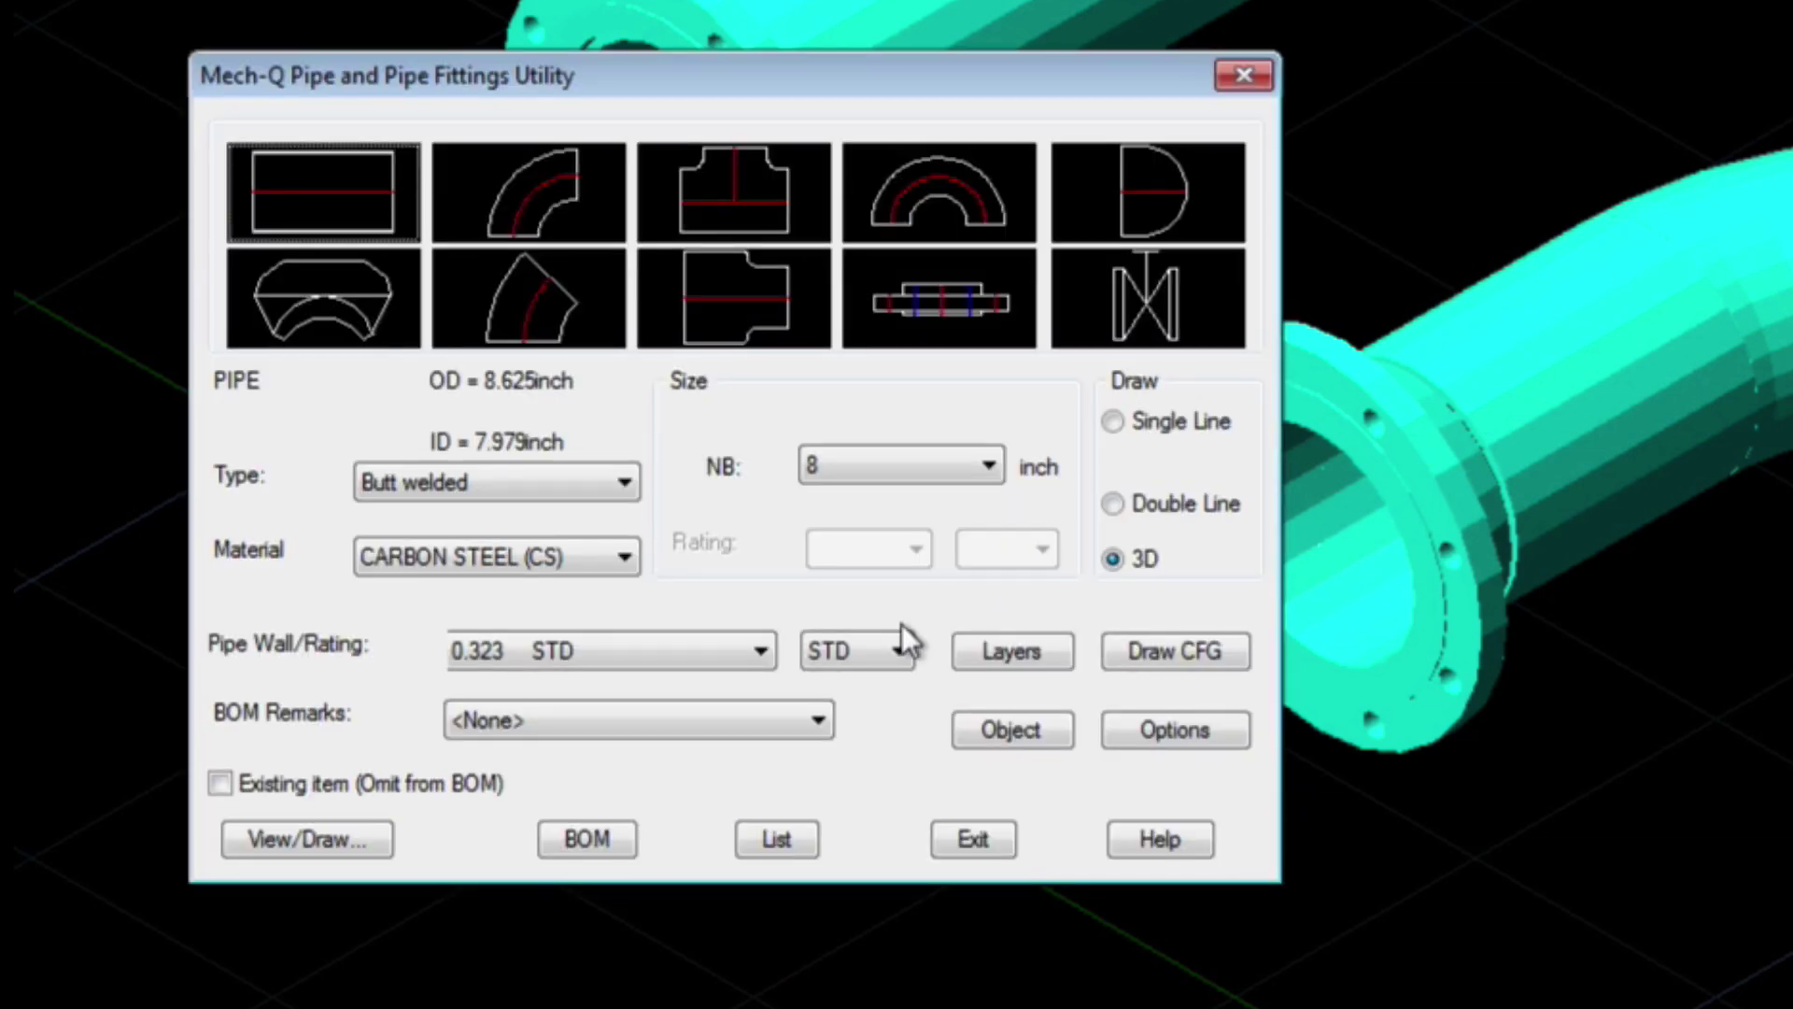
left_click(1167, 733)
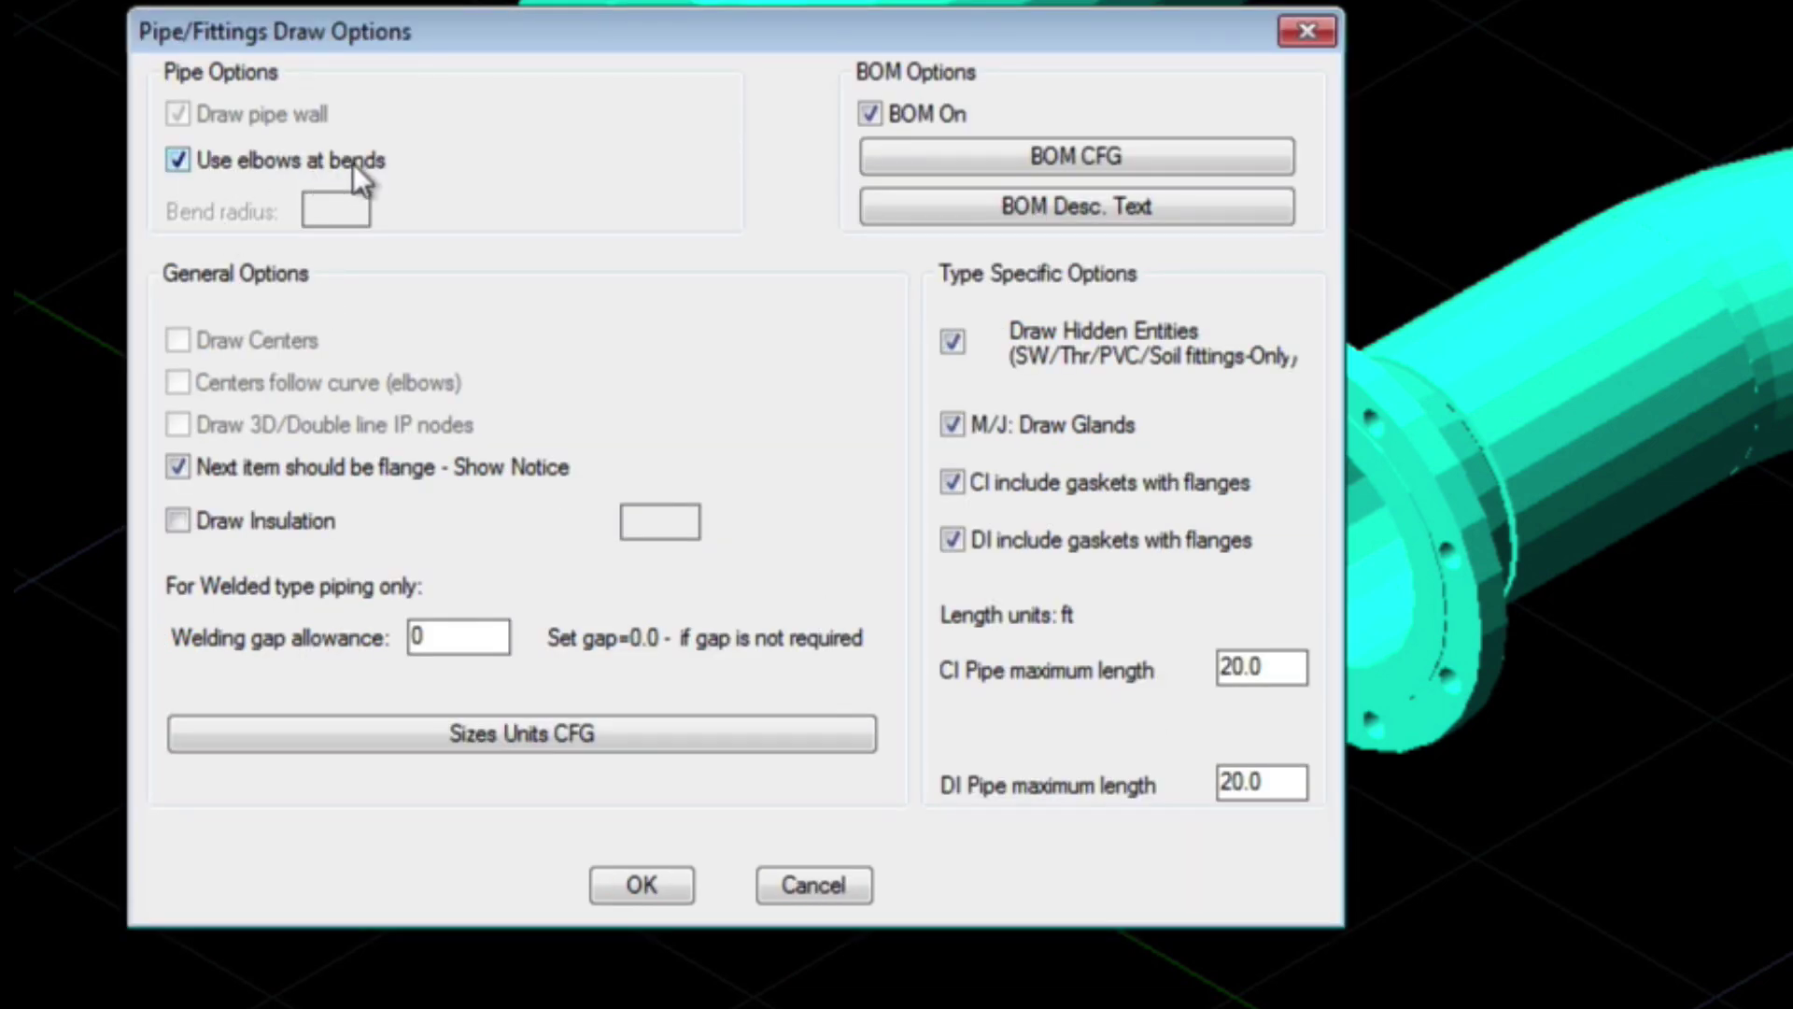
left_click(633, 883)
Insert a mating 8-inch butt-welded Welding Neck flange in 3D, face to face against the open flange of the bent pipe run
left_click(951, 322)
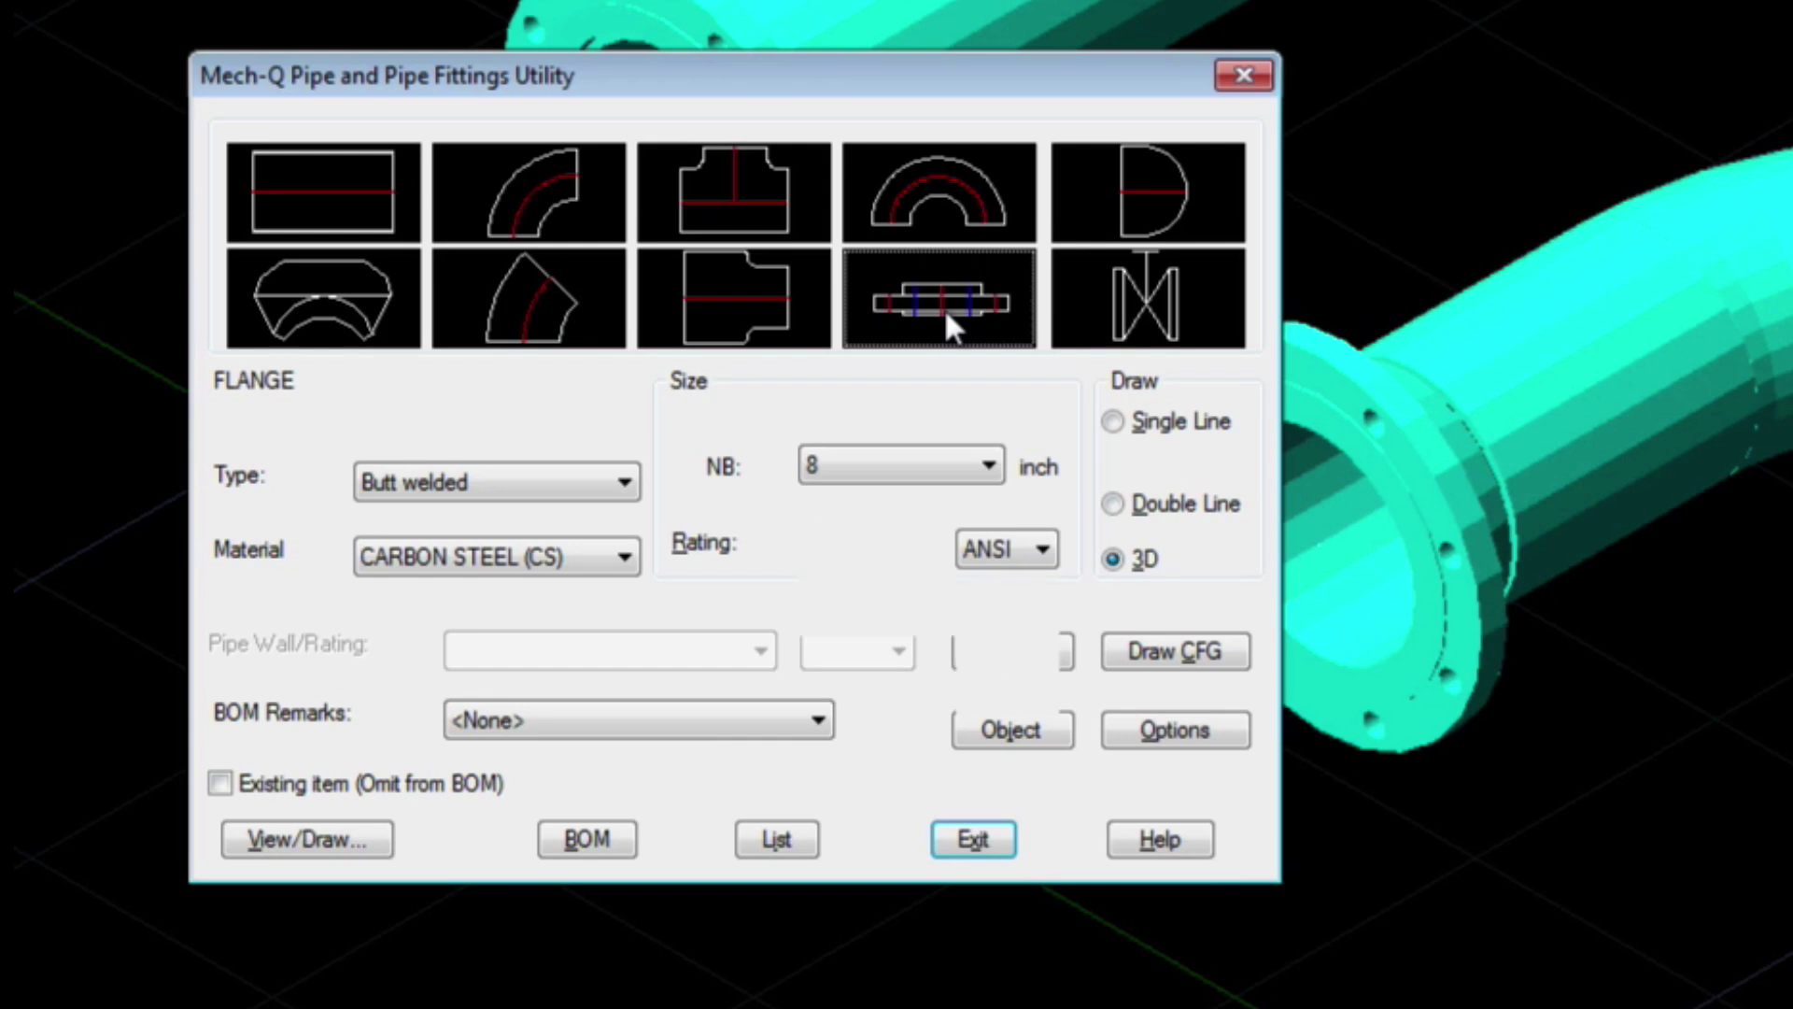
double_click(946, 316)
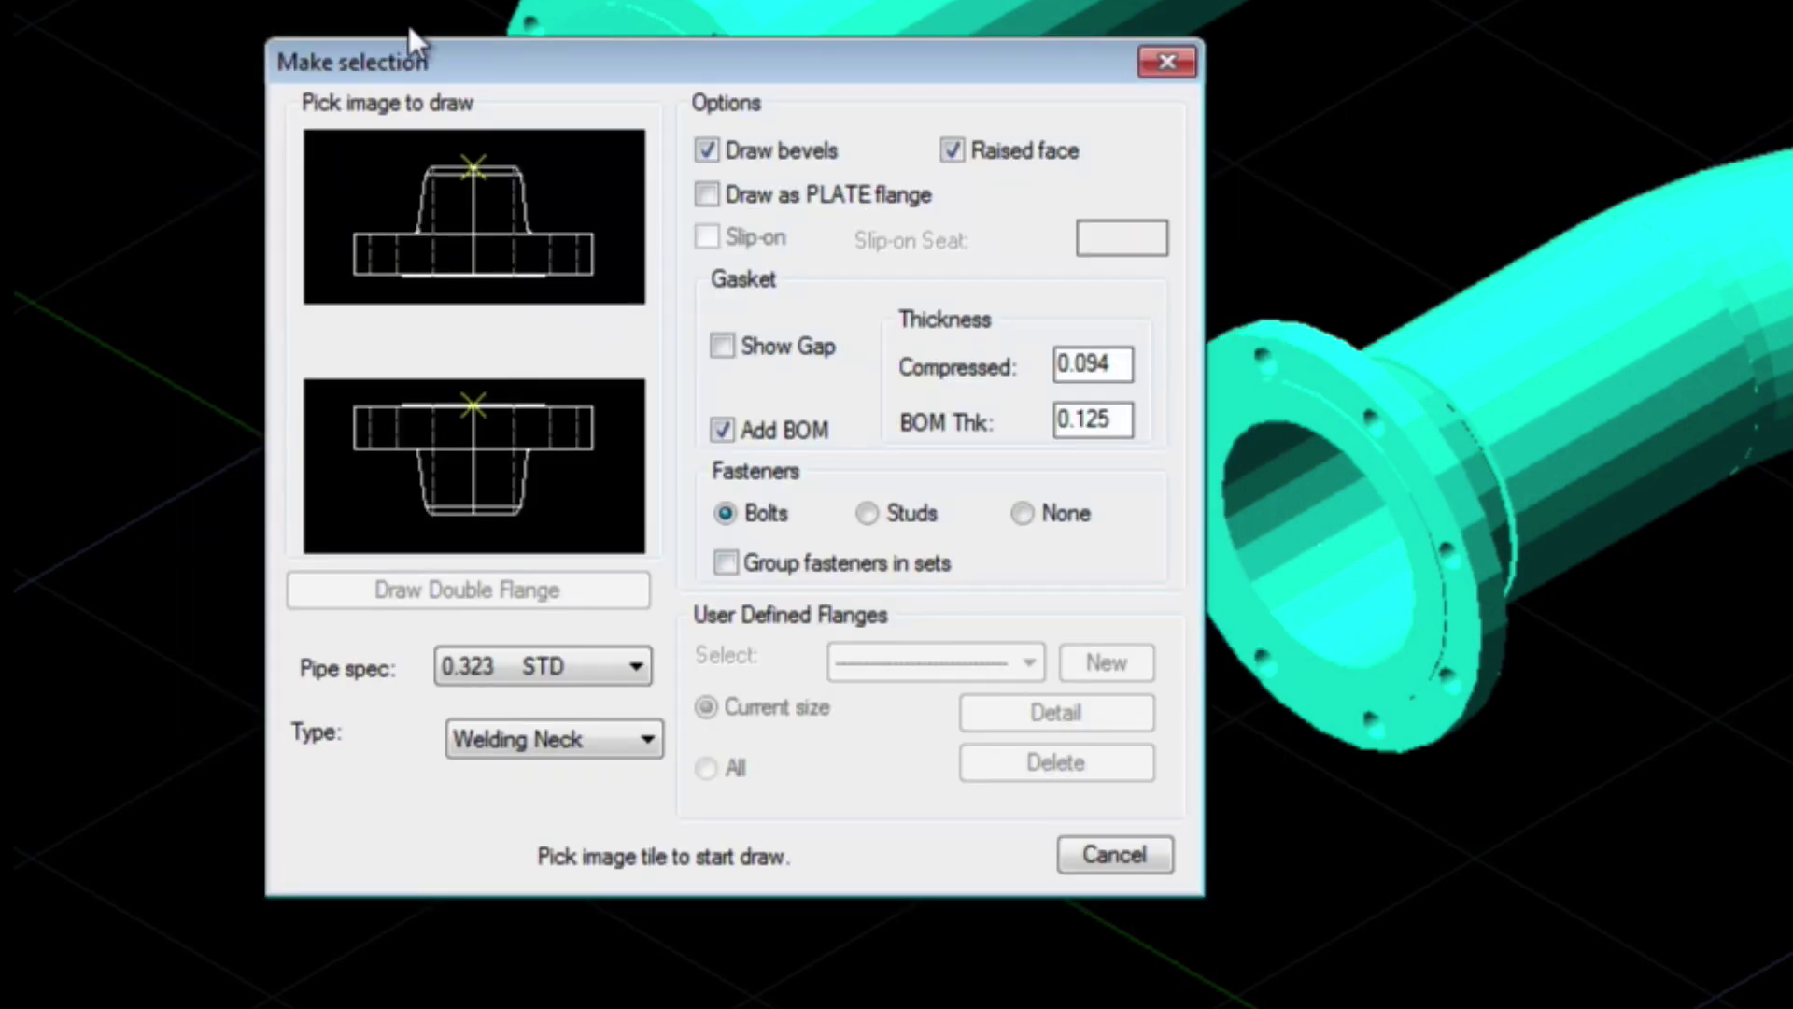
left_click(470, 392)
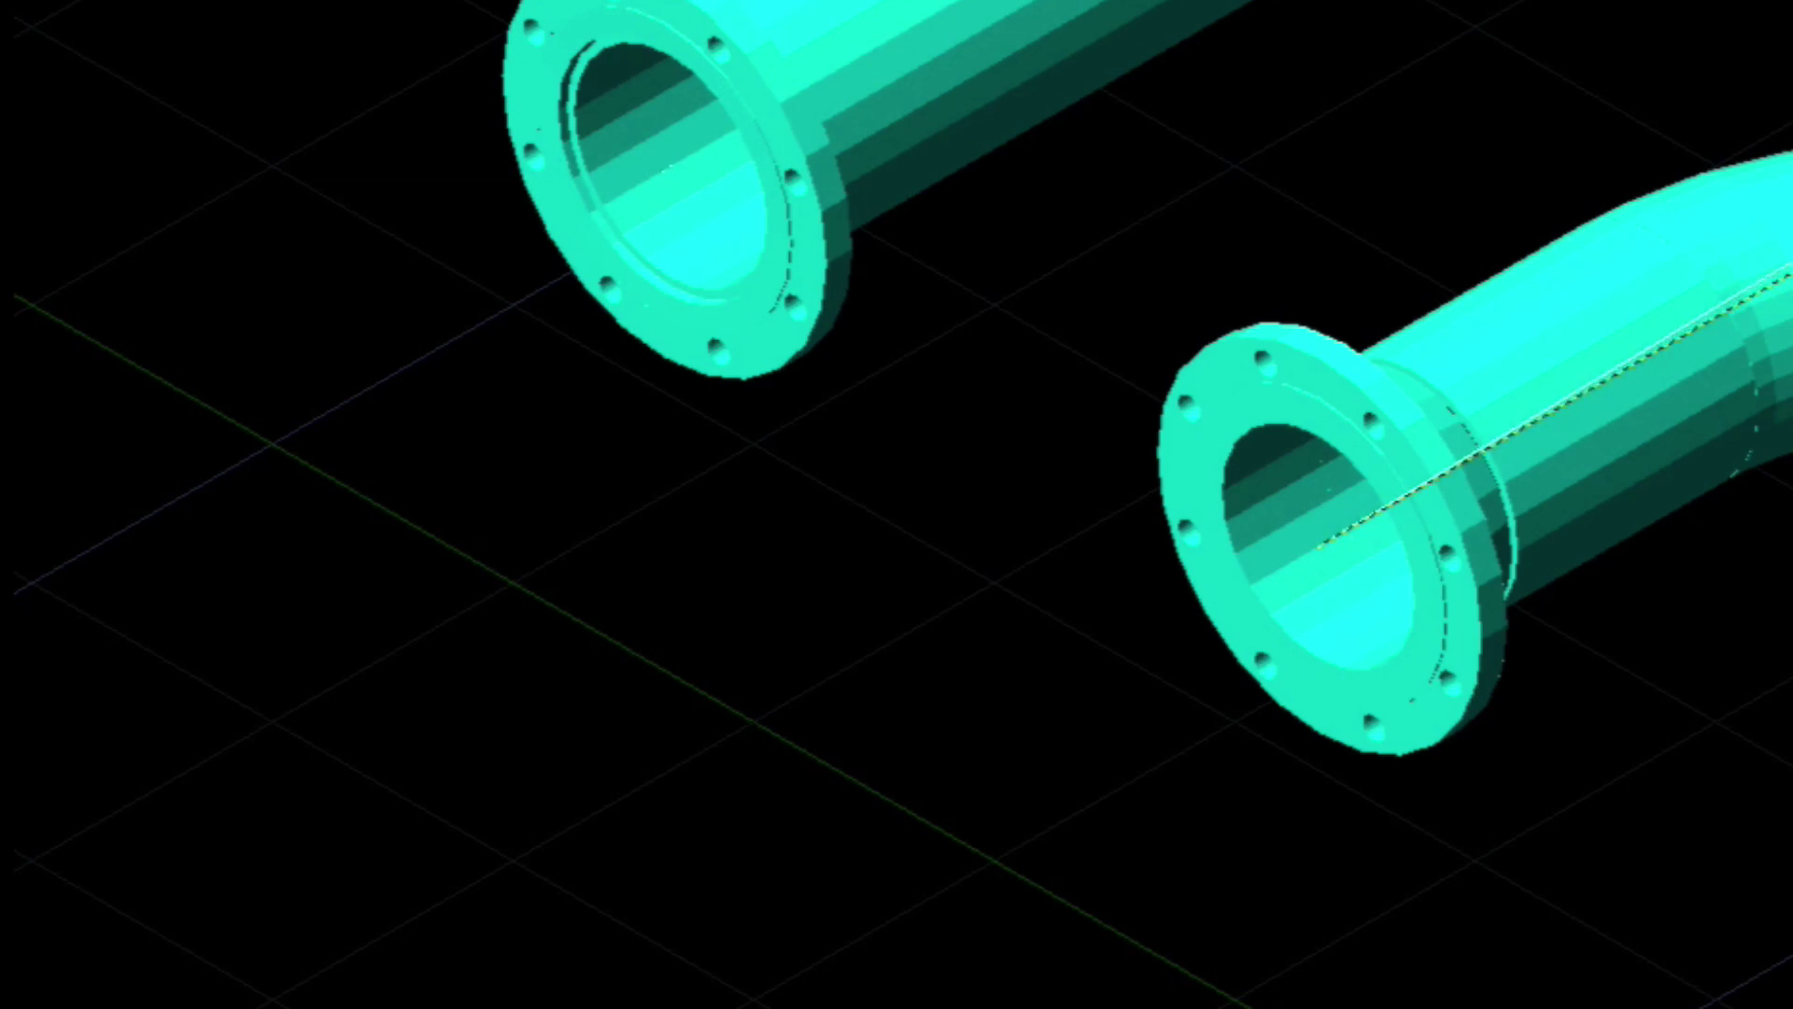
left_click(1792, 260)
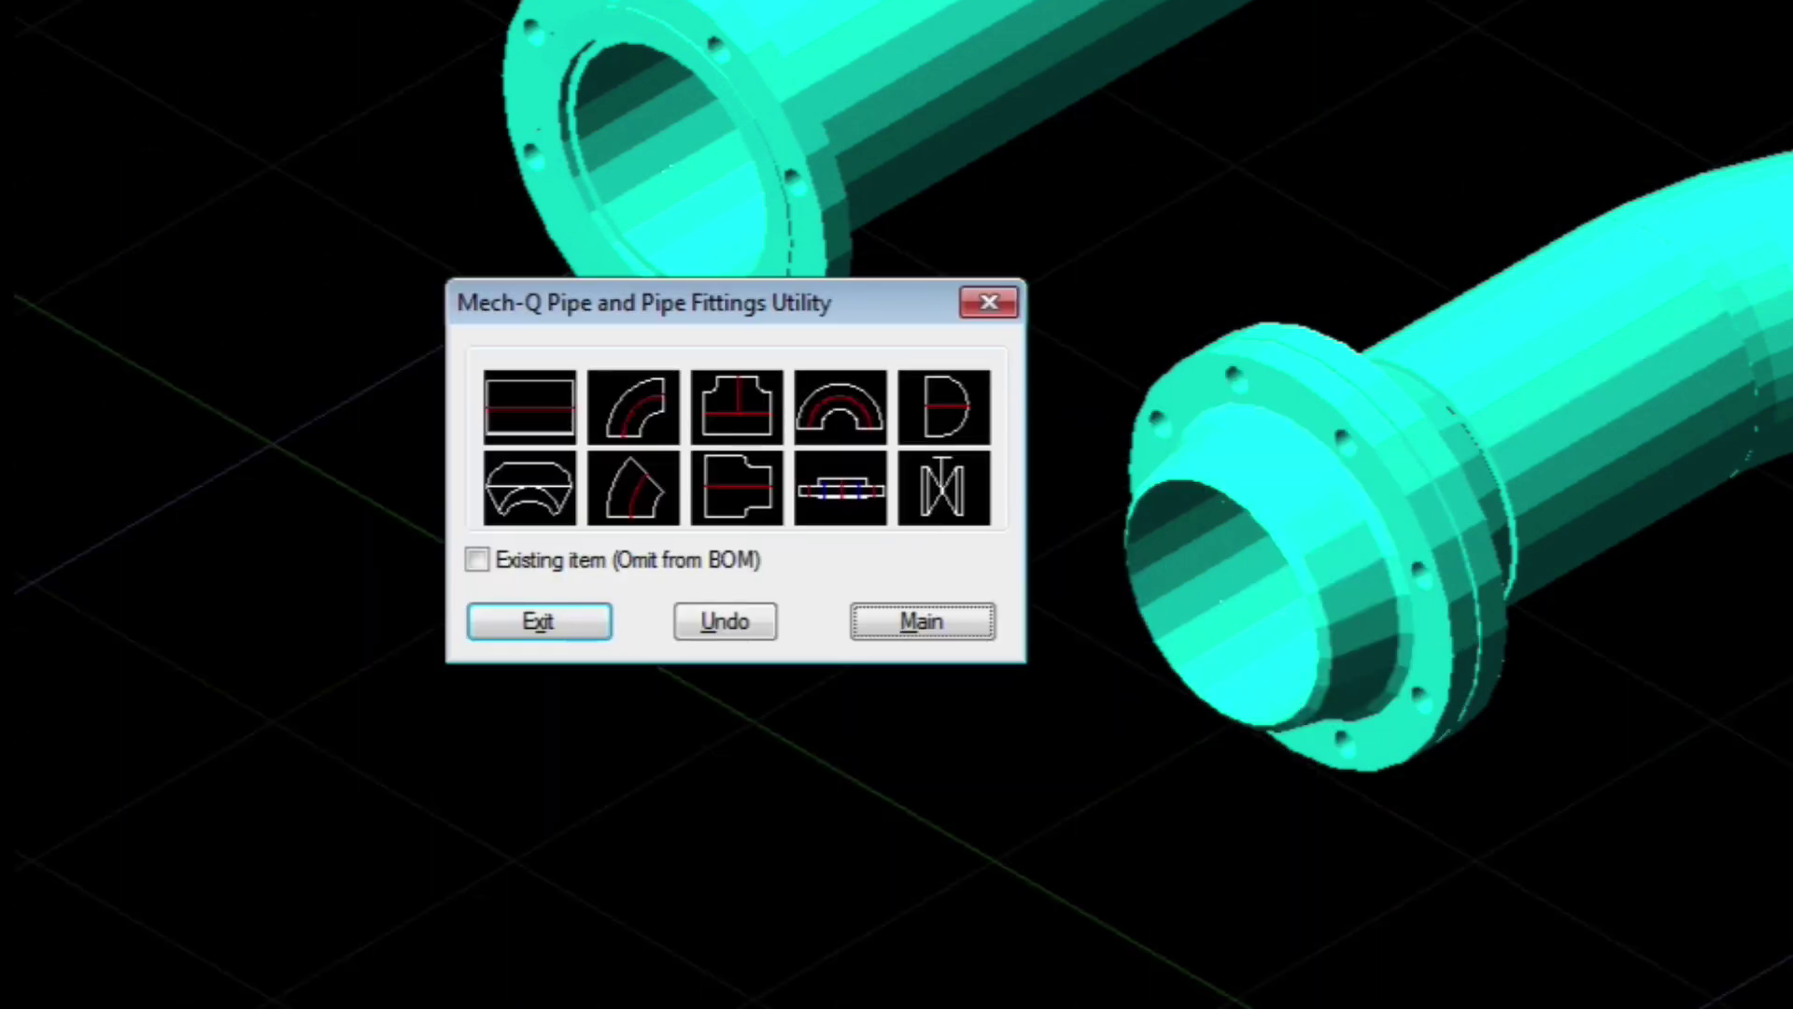
Draw a straight pipe outward from the mating flange's neck, in line with the run, and leave the fittings utility
left_click(546, 395)
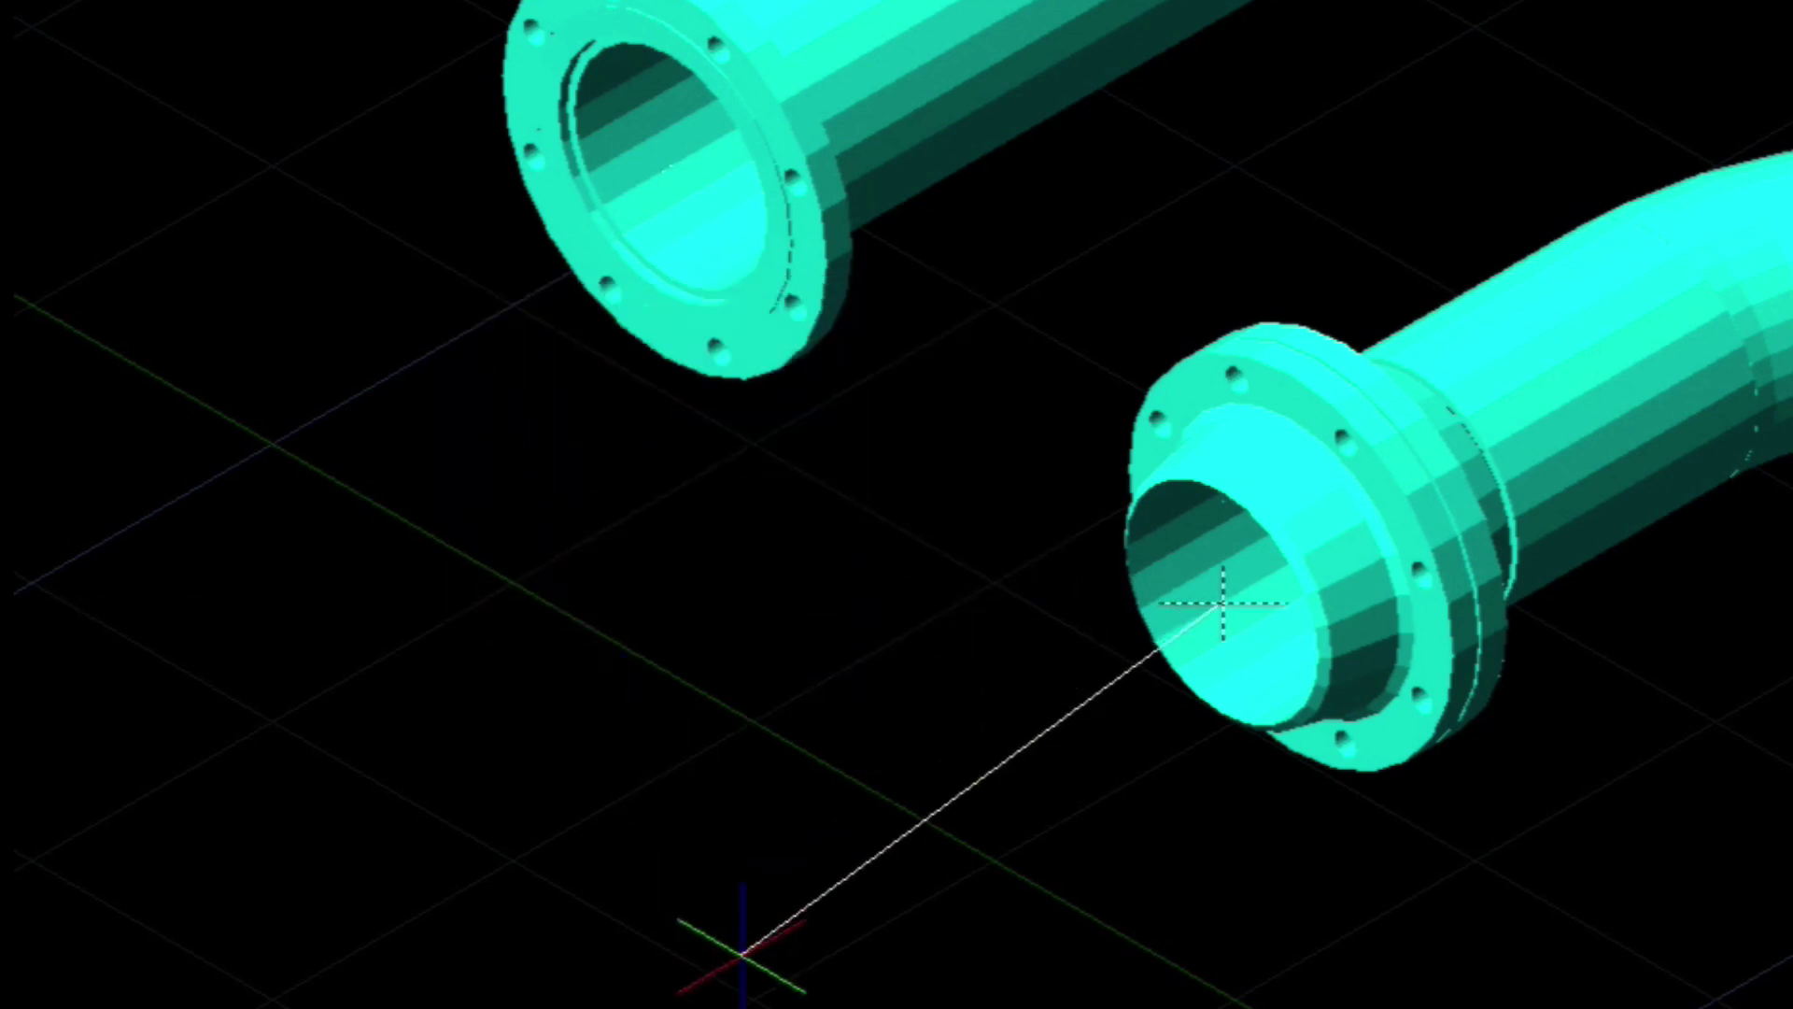
left_click(680, 920)
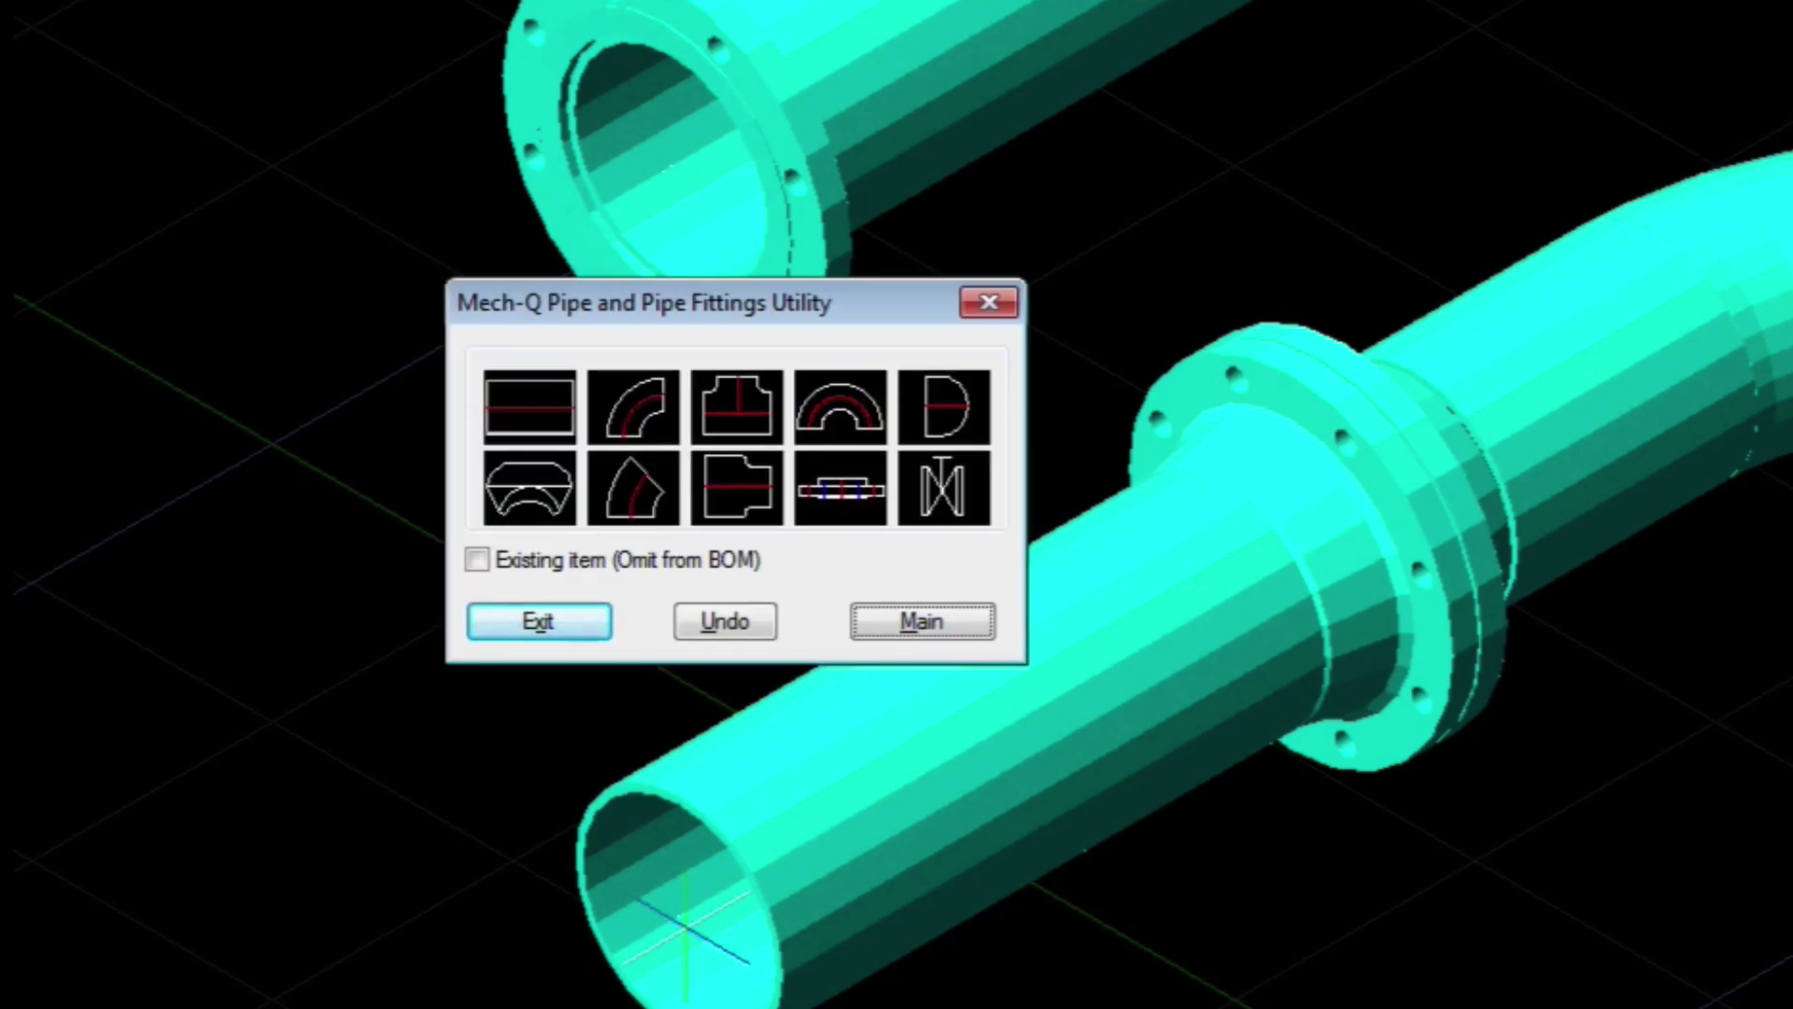
left_click(529, 618)
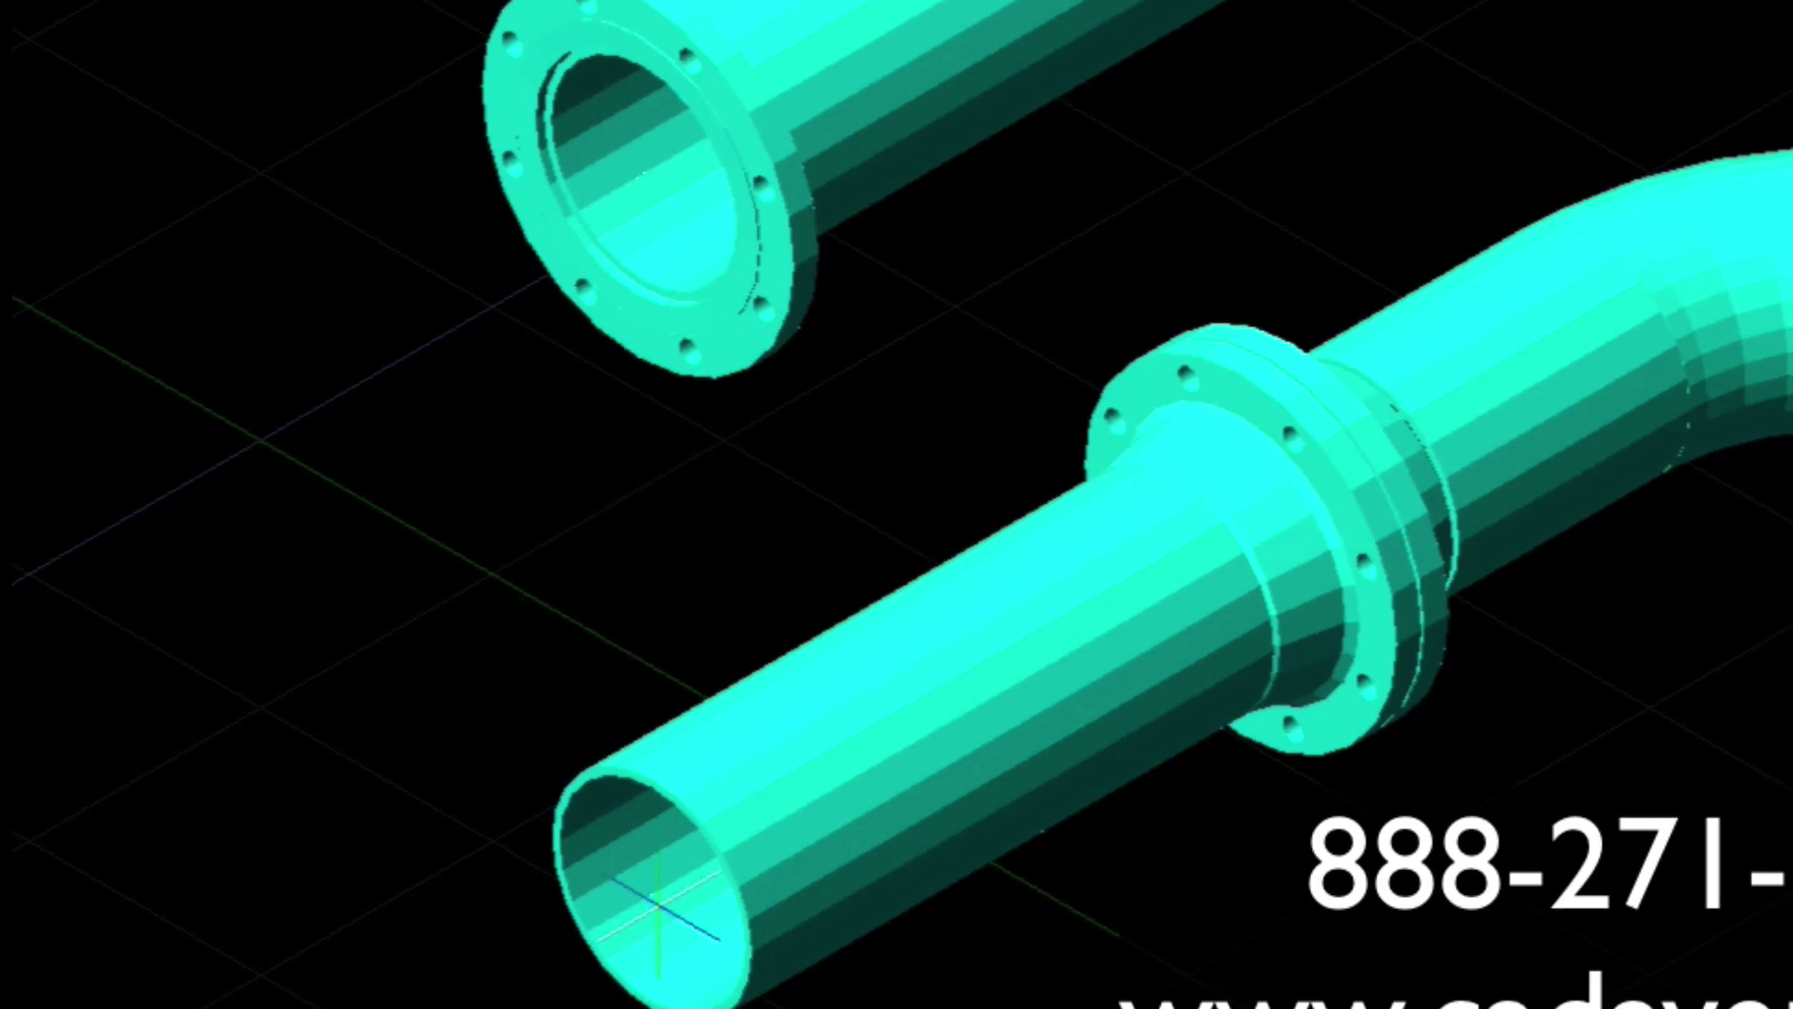